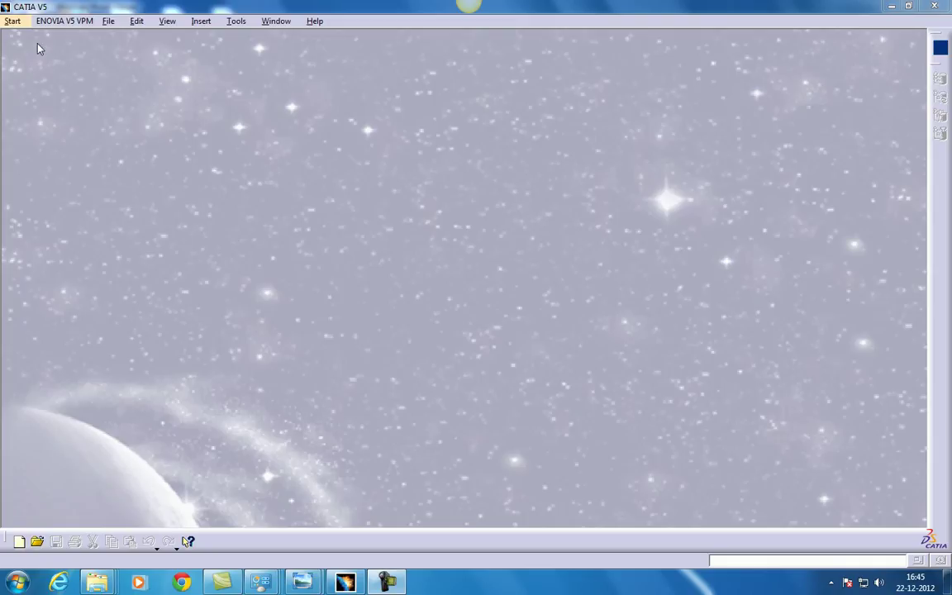
# Start a new Part Design part, Part1, from the Start menu and close the plan2 drawing
pyautogui.click(22, 23)
pyautogui.moveTo(47, 55)
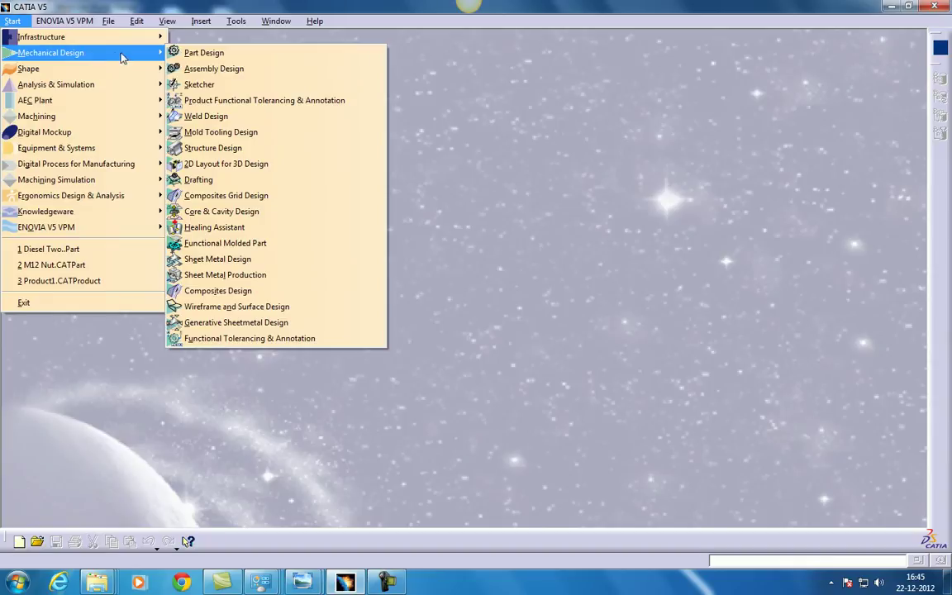
pyautogui.click(201, 54)
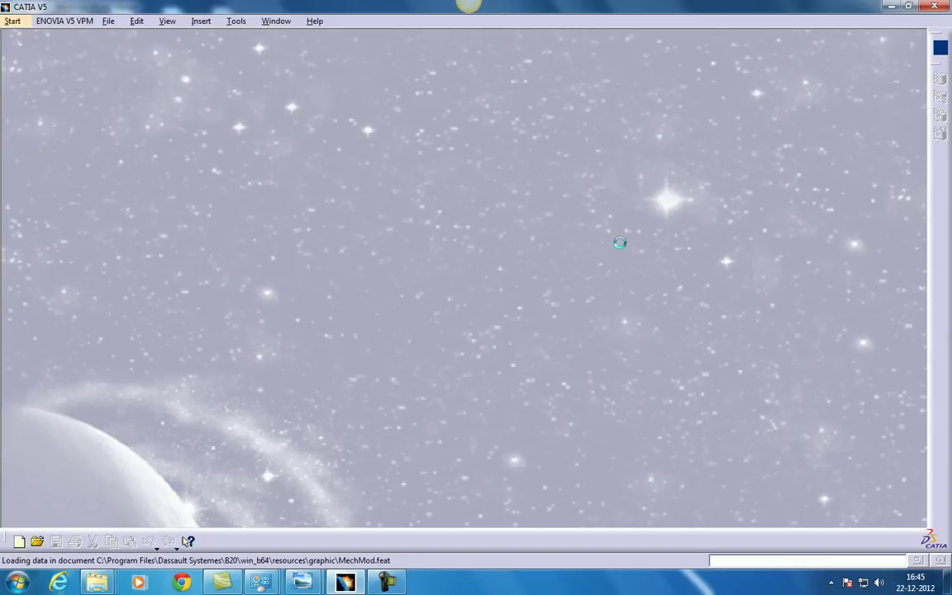
pyautogui.moveTo(261, 582)
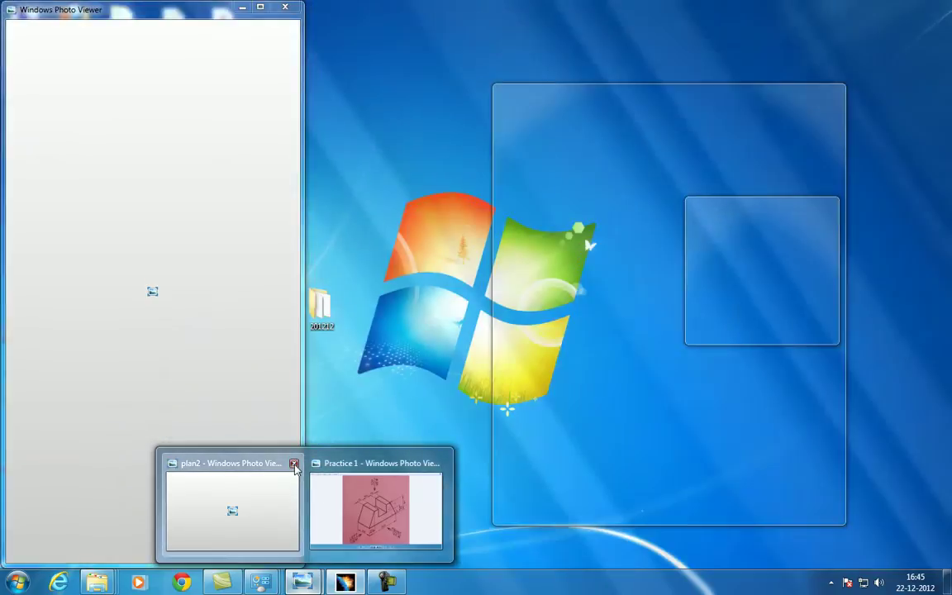
pyautogui.click(294, 463)
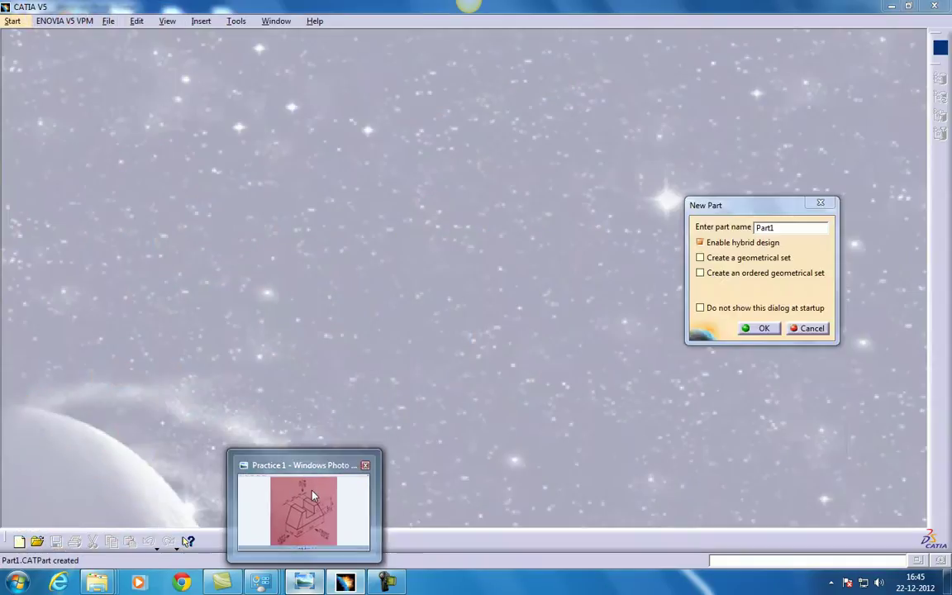
# Bring up the Practice 1 reference drawing in Windows Photo Viewer to study it
pyautogui.click(313, 500)
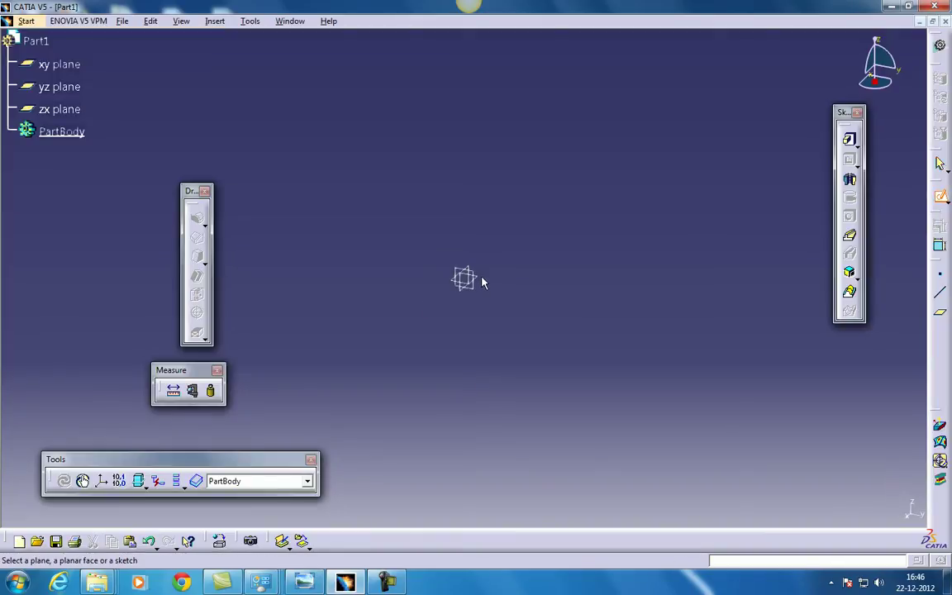
# Sketch a rectangle on the xy plane from the origin, dimensioned 40 wide and 100 tall
pyautogui.click(483, 280)
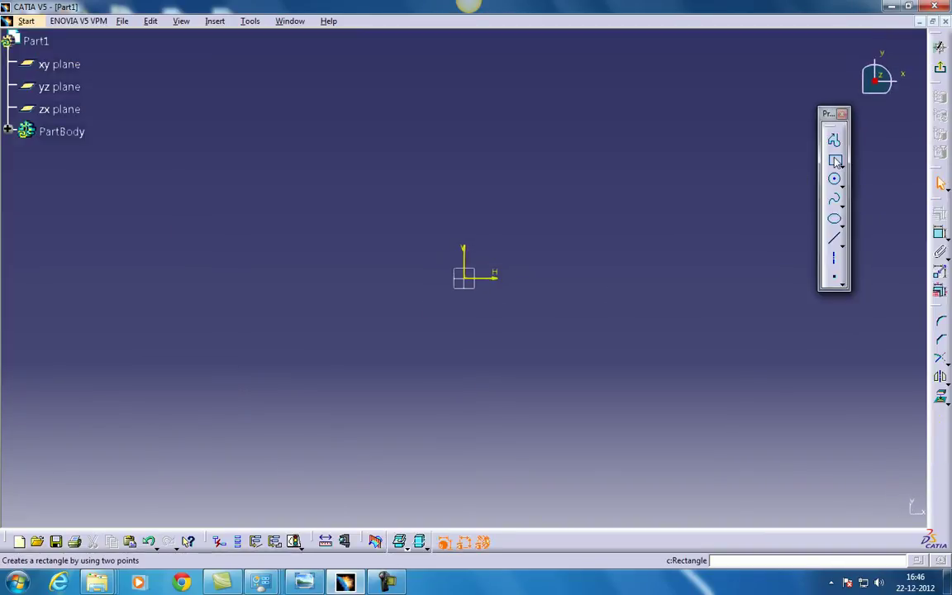
pyautogui.click(836, 161)
pyautogui.click(464, 279)
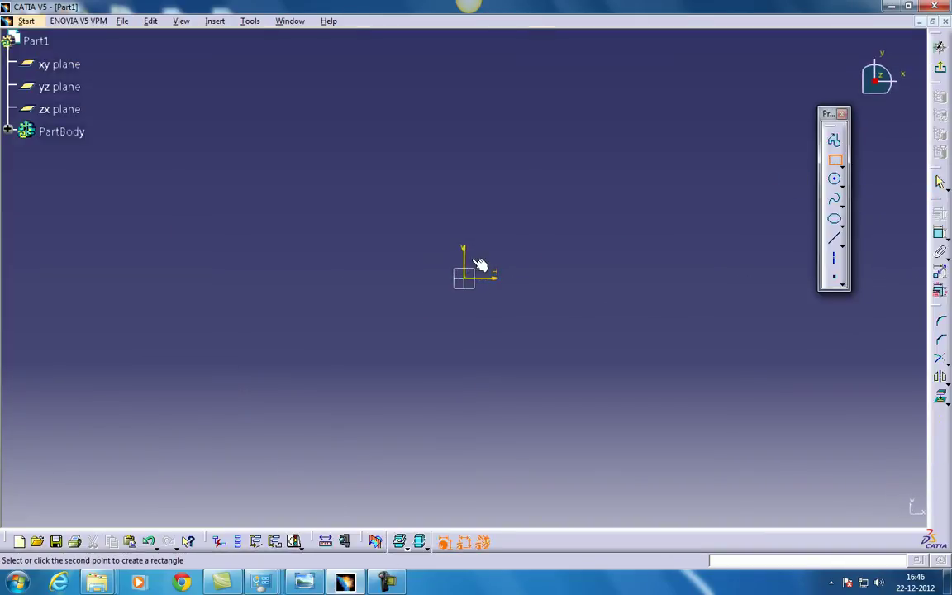
pyautogui.click(582, 87)
pyautogui.click(941, 233)
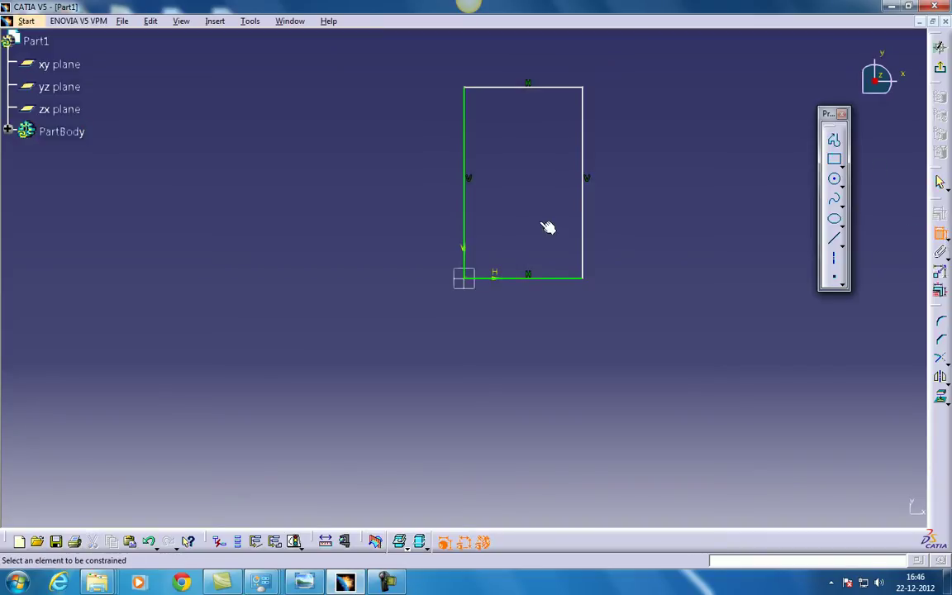
pyautogui.click(535, 283)
pyautogui.doubleClick(521, 310)
pyautogui.write('40')
pyautogui.press('Return')
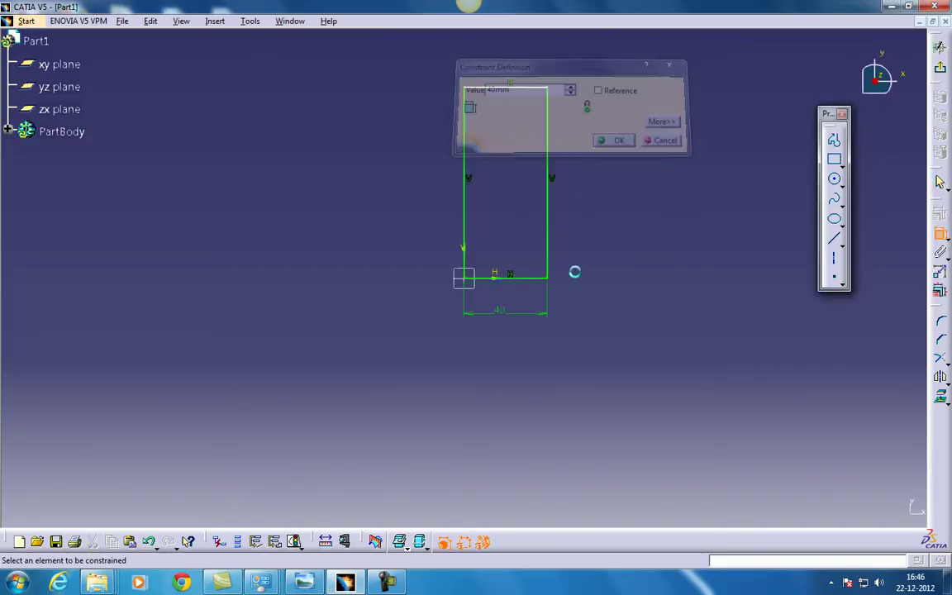
pyautogui.click(467, 167)
pyautogui.doubleClick(435, 172)
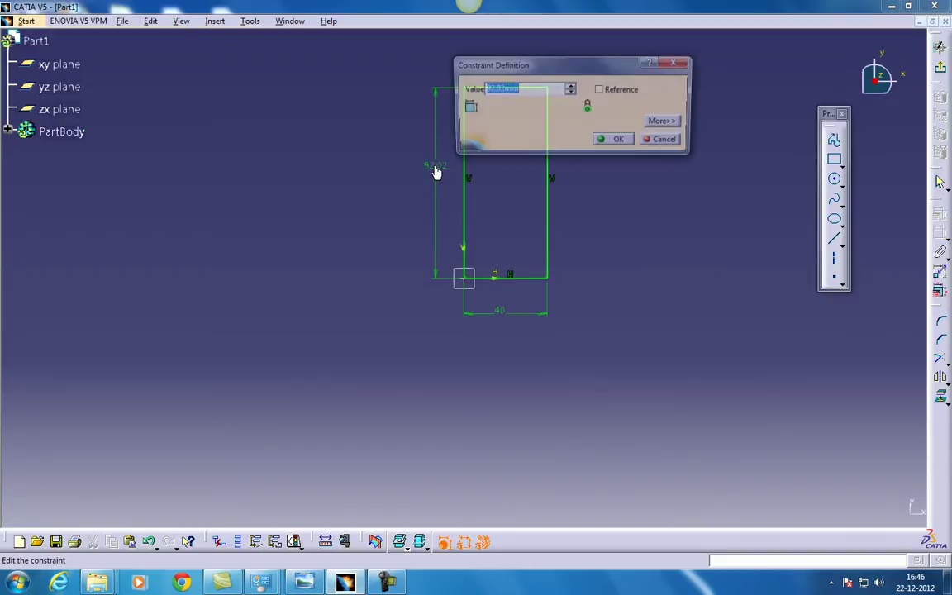
pyautogui.write('100')
pyautogui.press('Return')
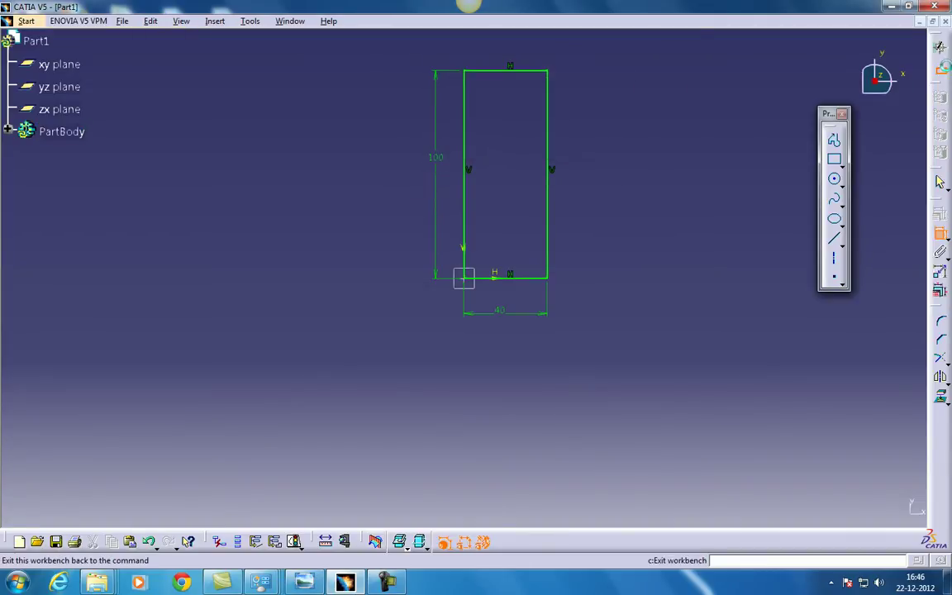
# Exit the sketch and pad the rectangle 45 mm into a solid block
pyautogui.click(940, 182)
pyautogui.click(851, 140)
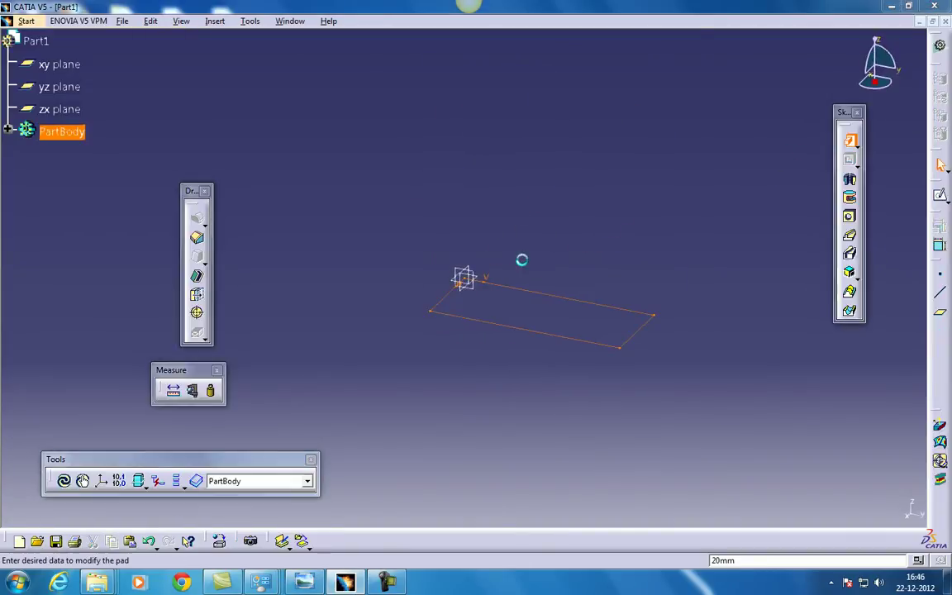
pyautogui.write('45')
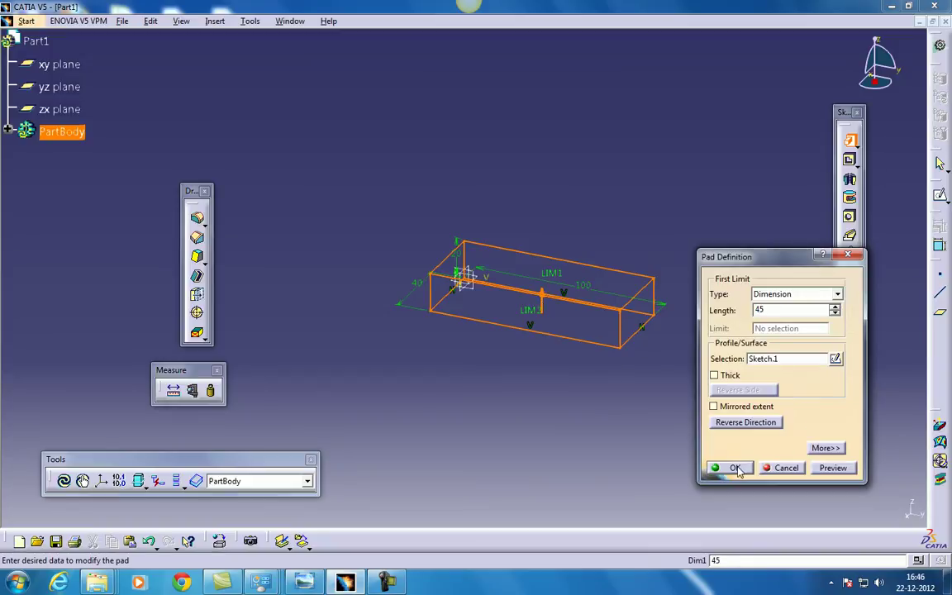
pyautogui.click(735, 468)
pyautogui.moveTo(391, 268); pyautogui.dragTo(606, 289, button='middle')
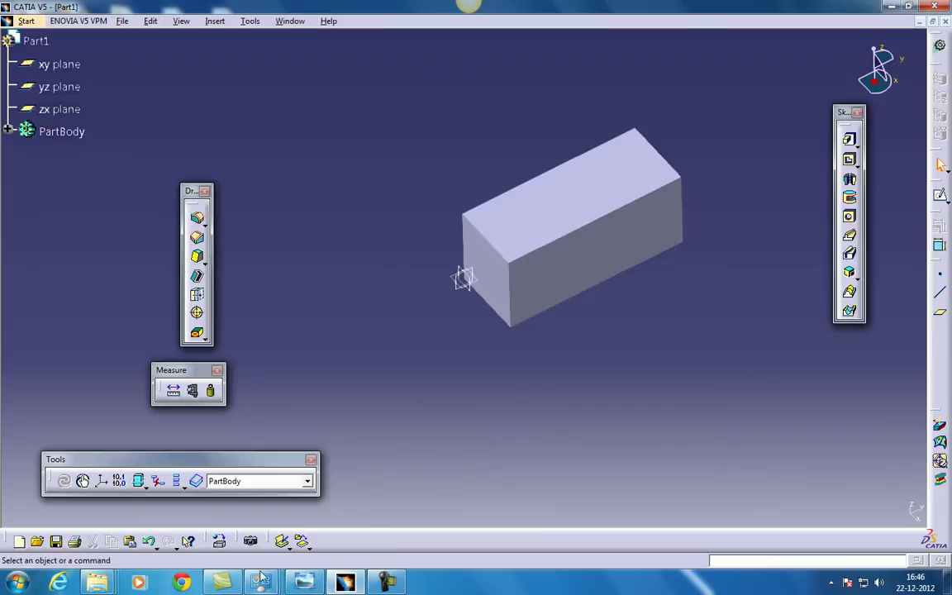
pyautogui.moveTo(97, 586)
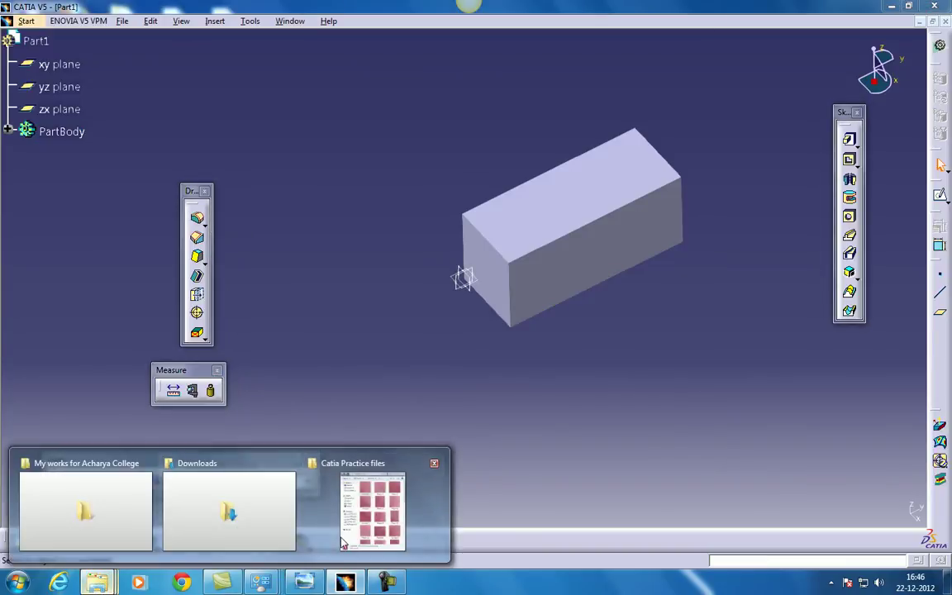
pyautogui.click(360, 462)
pyautogui.click(308, 585)
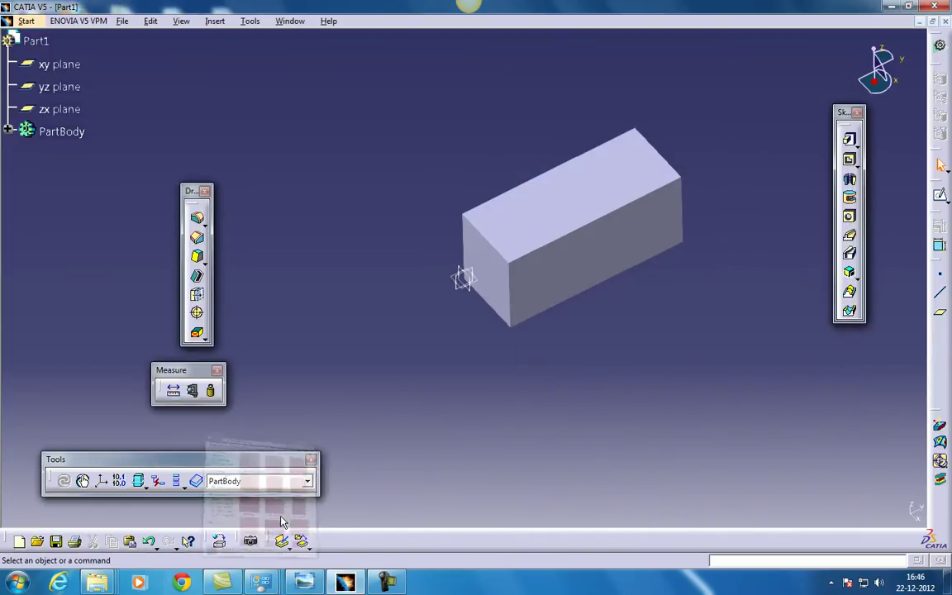
pyautogui.moveTo(307, 585)
pyautogui.click(304, 508)
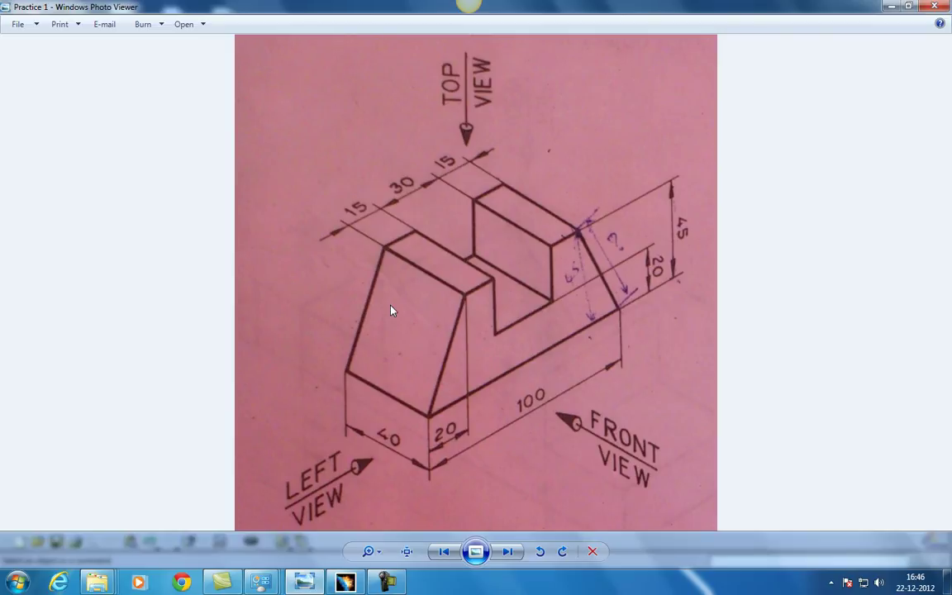
pyautogui.click(892, 6)
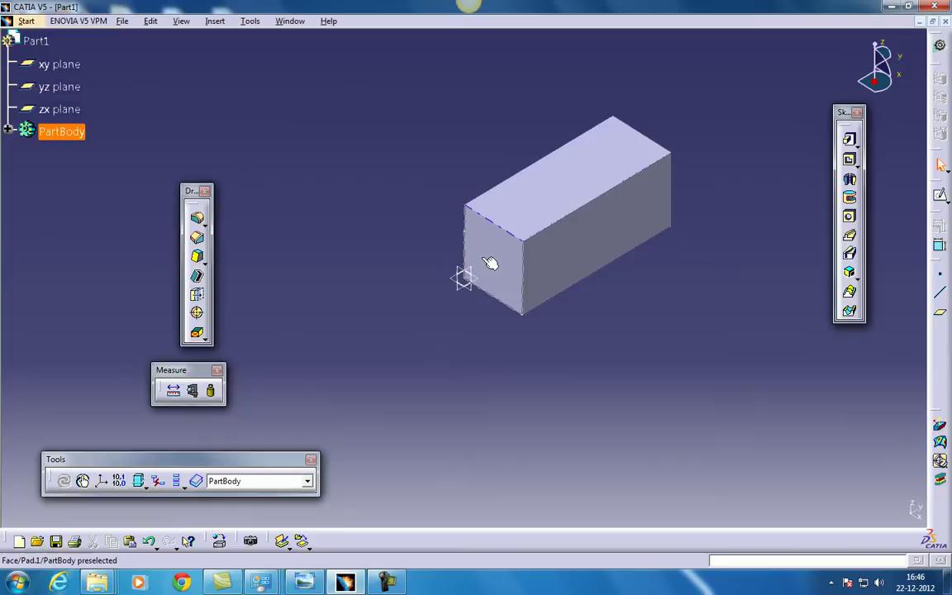
# Chamfer the block's top edge in Length1/Length2 mode with lengths 45 and 20
pyautogui.click(489, 219)
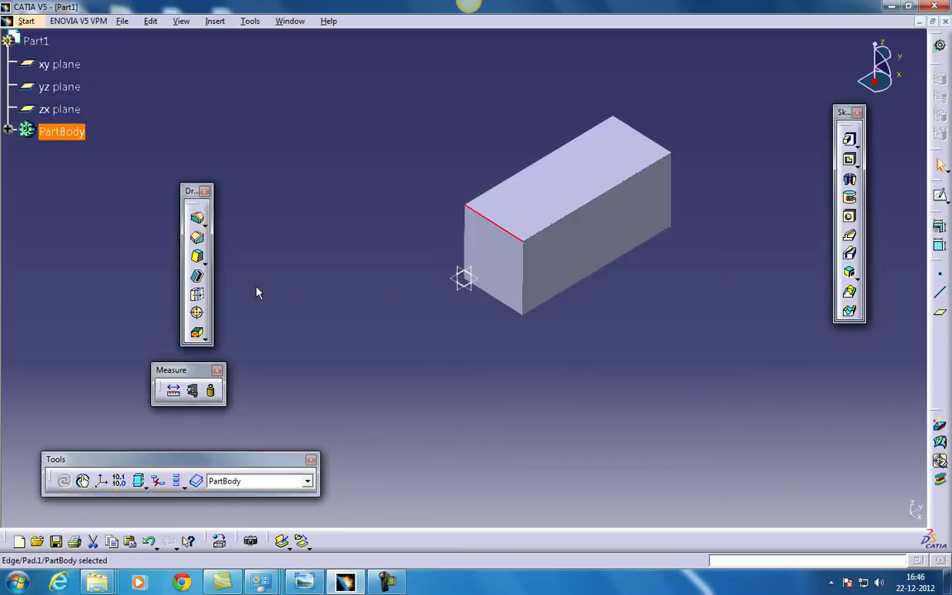
pyautogui.click(197, 237)
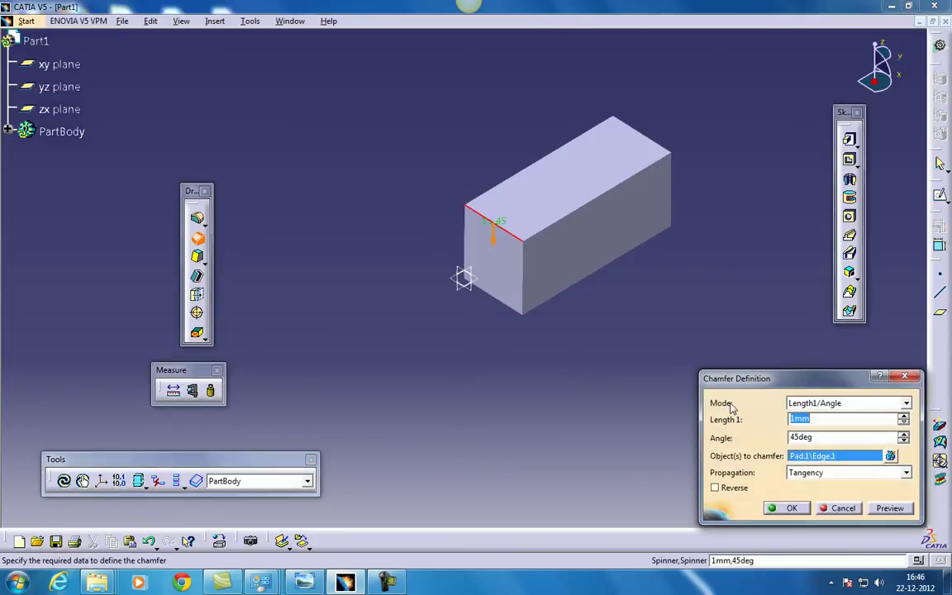
pyautogui.click(818, 403)
pyautogui.click(818, 424)
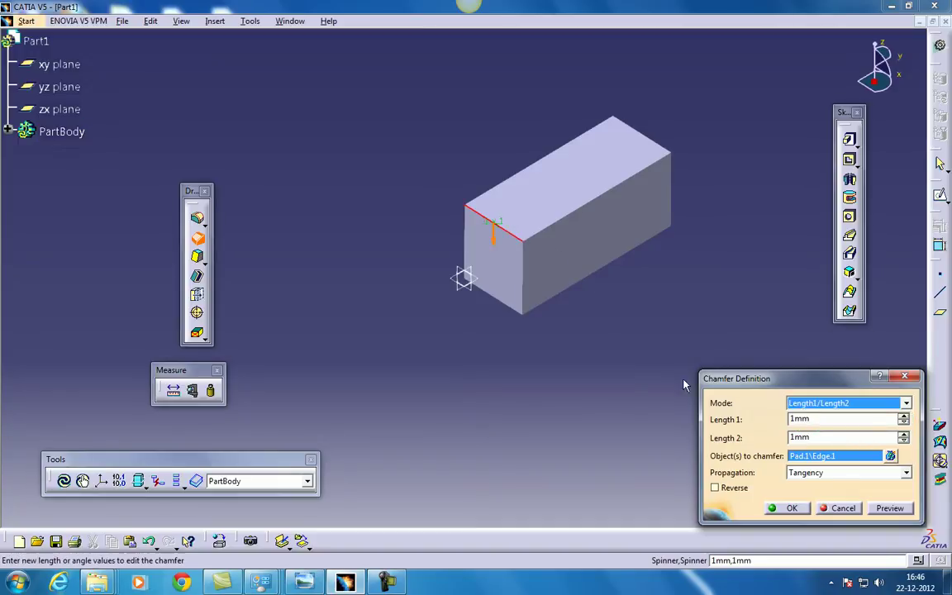
pyautogui.click(827, 419)
pyautogui.write('45')
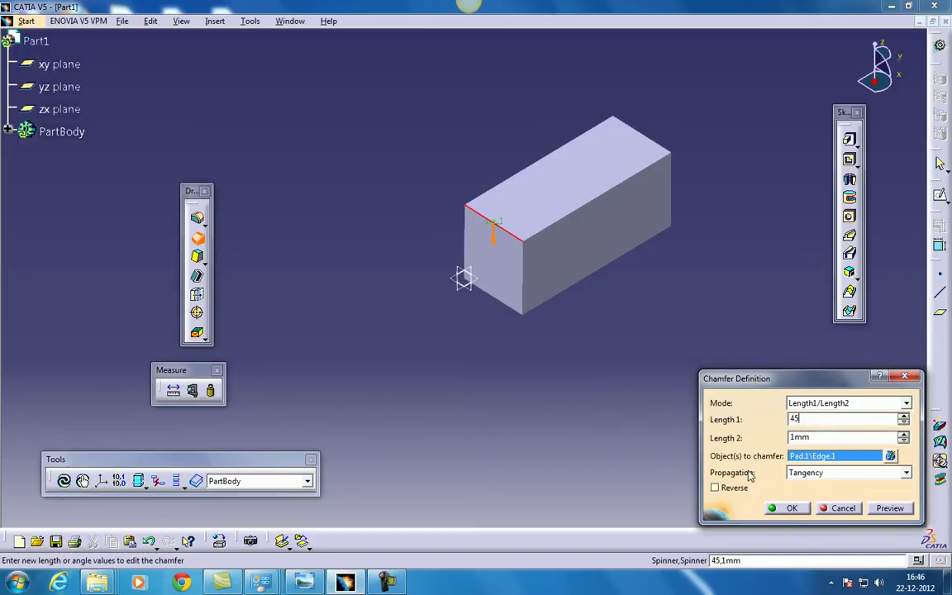
pyautogui.press('Tab')
pyautogui.write('20')
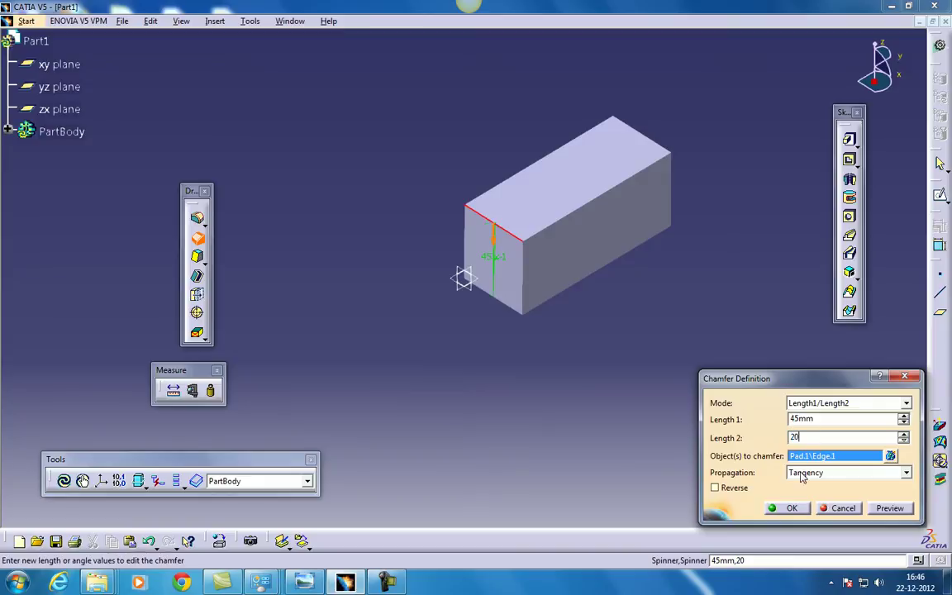
pyautogui.click(891, 508)
pyautogui.click(792, 508)
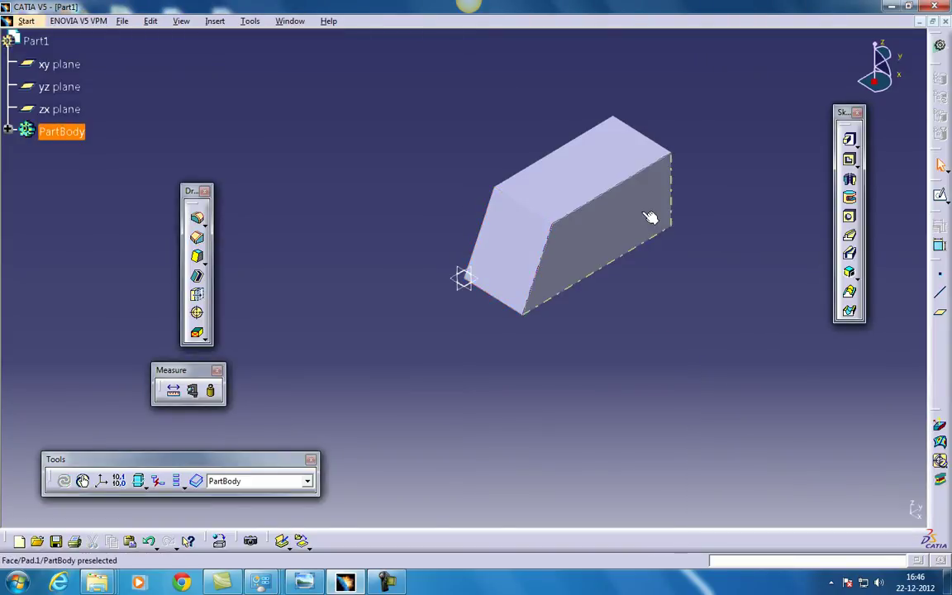
# Apply the same 45 × 20 chamfer to the opposite top edge
pyautogui.moveTo(651, 217); pyautogui.dragTo(528, 265, button='middle')
pyautogui.click(570, 240)
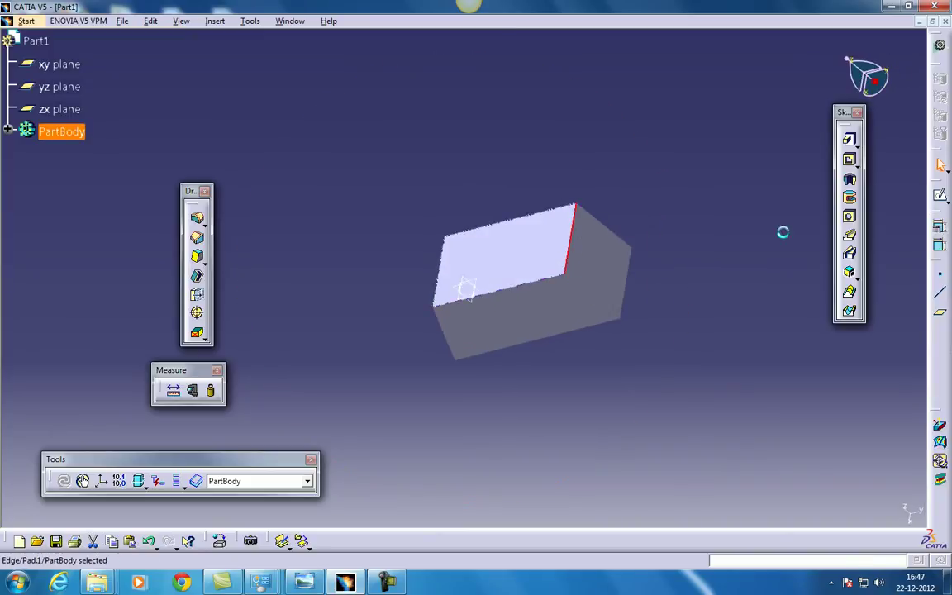
pyautogui.click(197, 240)
pyautogui.click(785, 506)
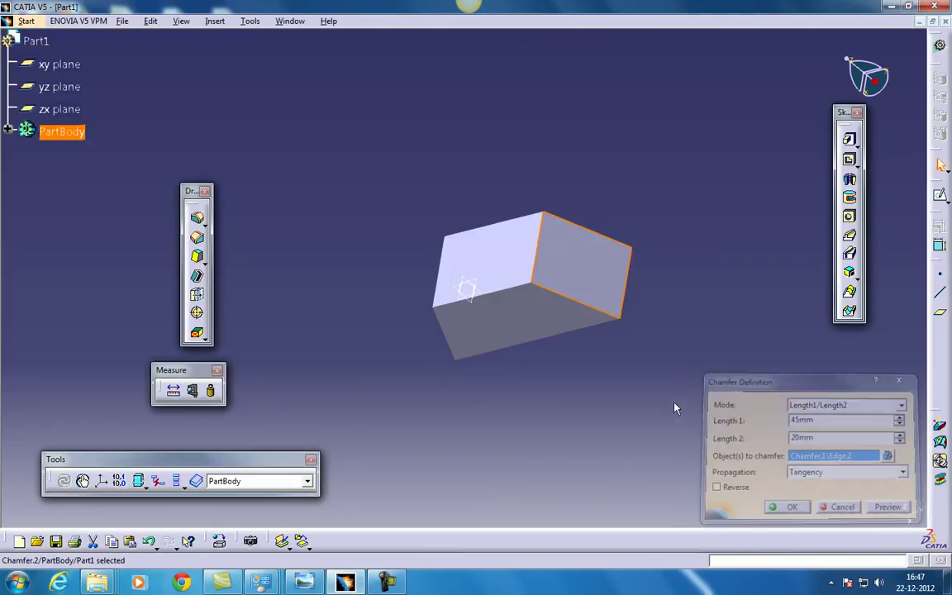
pyautogui.moveTo(674, 408); pyautogui.dragTo(666, 244, button='middle')
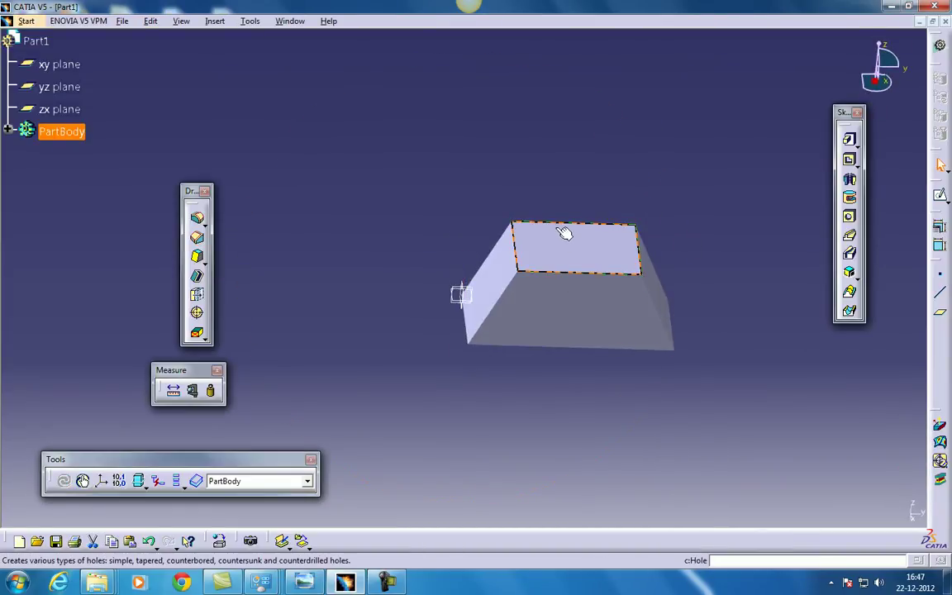
# Select the prism's top face, start a Pocket without a direction, and open a sketch on it
pyautogui.click(579, 256)
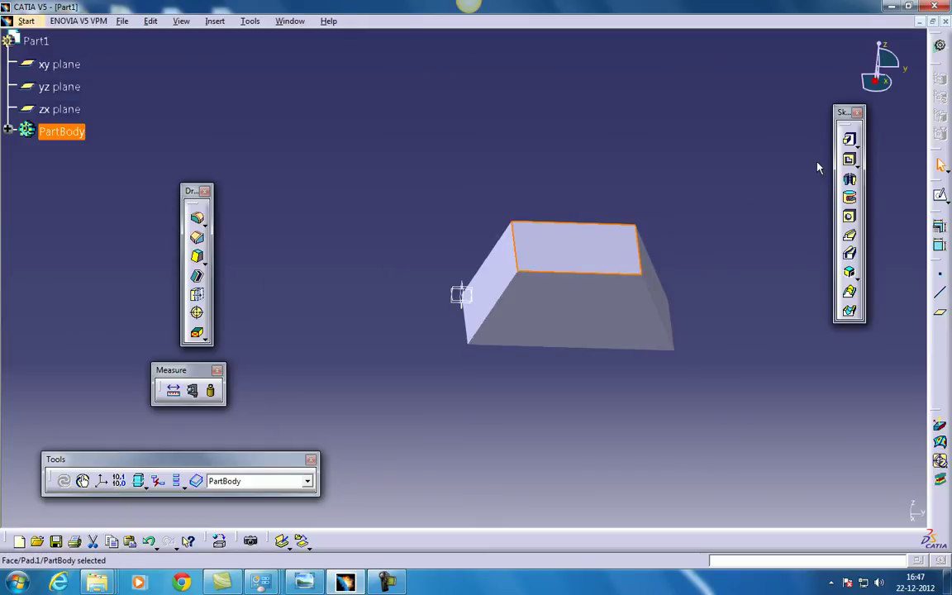
pyautogui.click(849, 159)
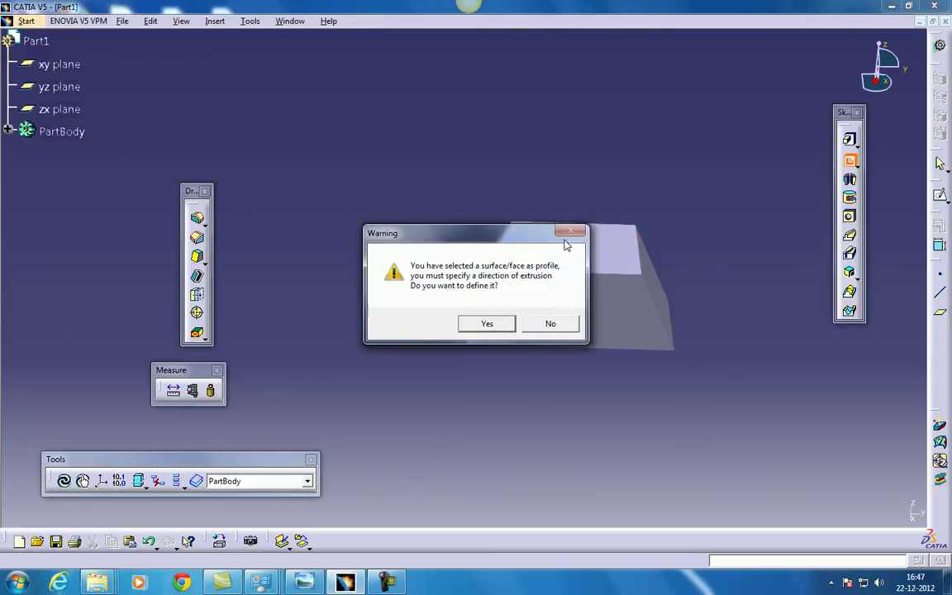
pyautogui.click(550, 324)
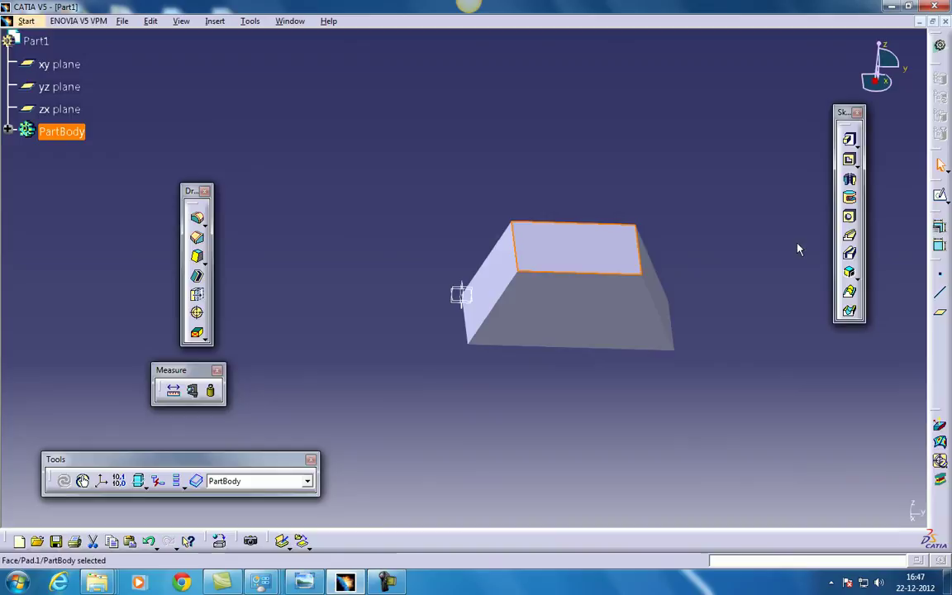
pyautogui.click(940, 195)
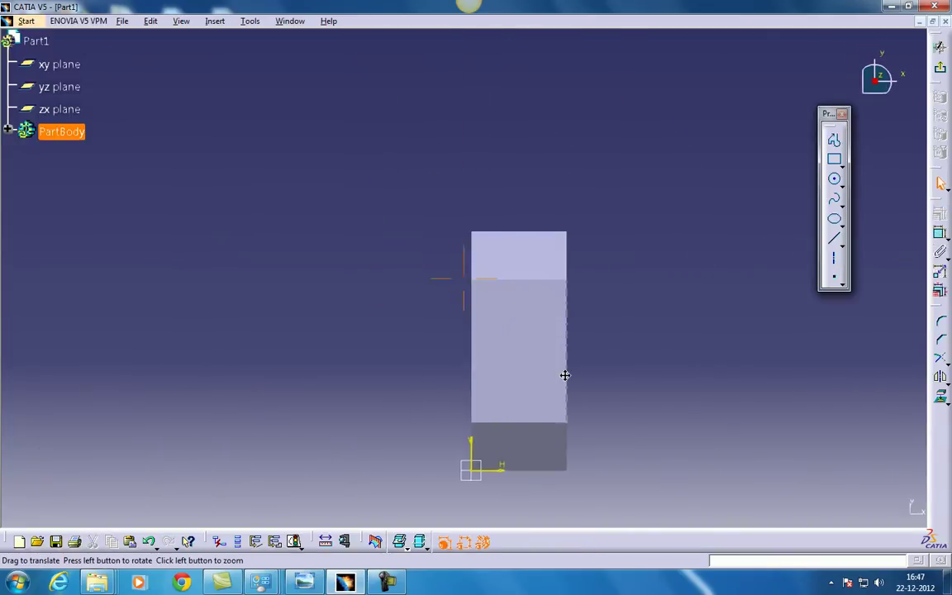
# Project the face's left and right side edges into the sketch
pyautogui.click(473, 347)
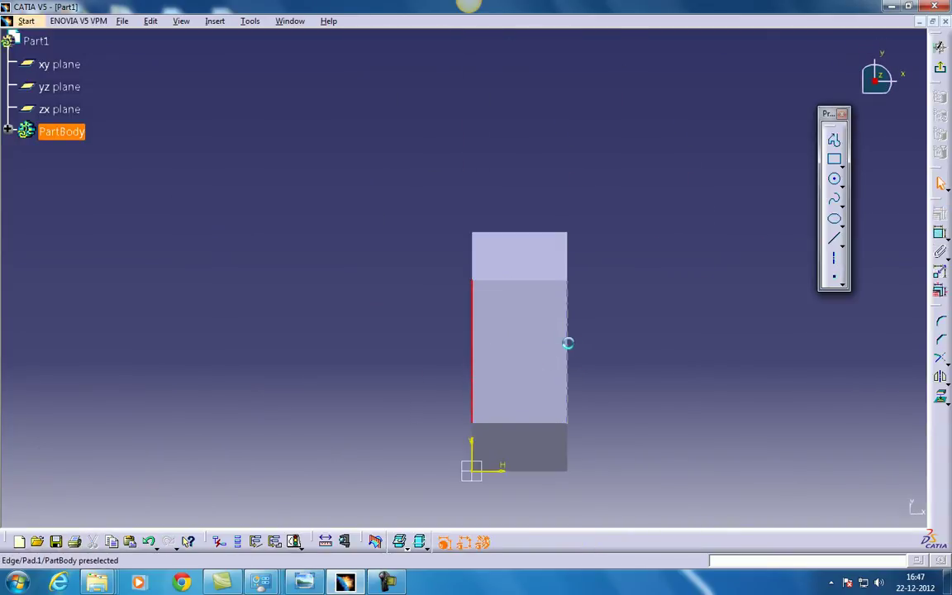
pyautogui.keyDown('ctrl'); pyautogui.click(567, 343); pyautogui.keyUp('ctrl')
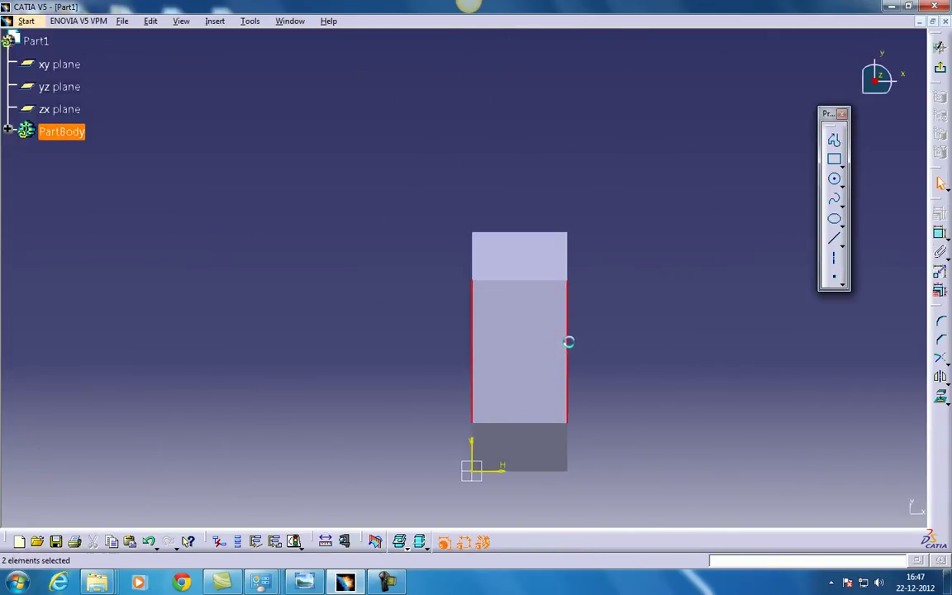
pyautogui.click(941, 398)
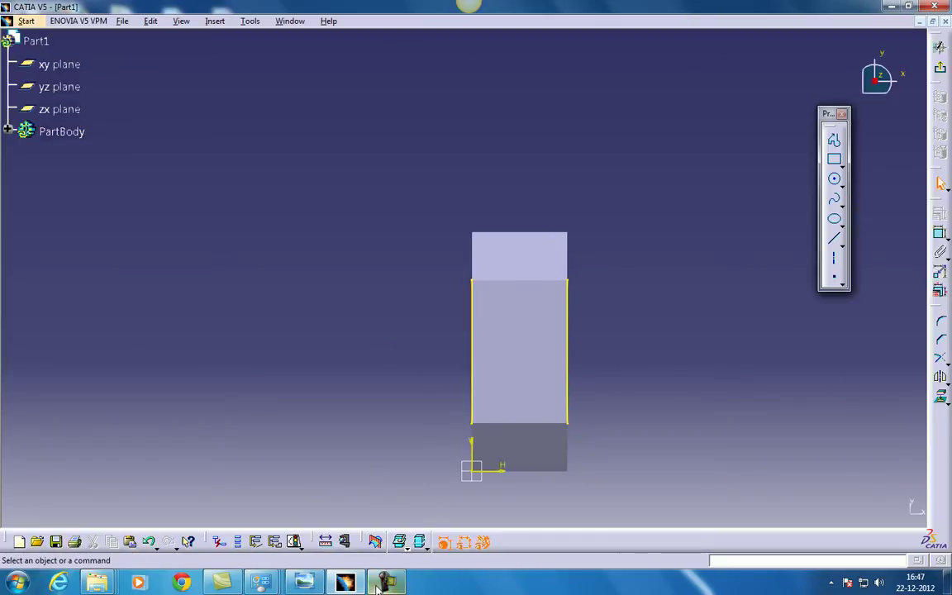
pyautogui.click(304, 582)
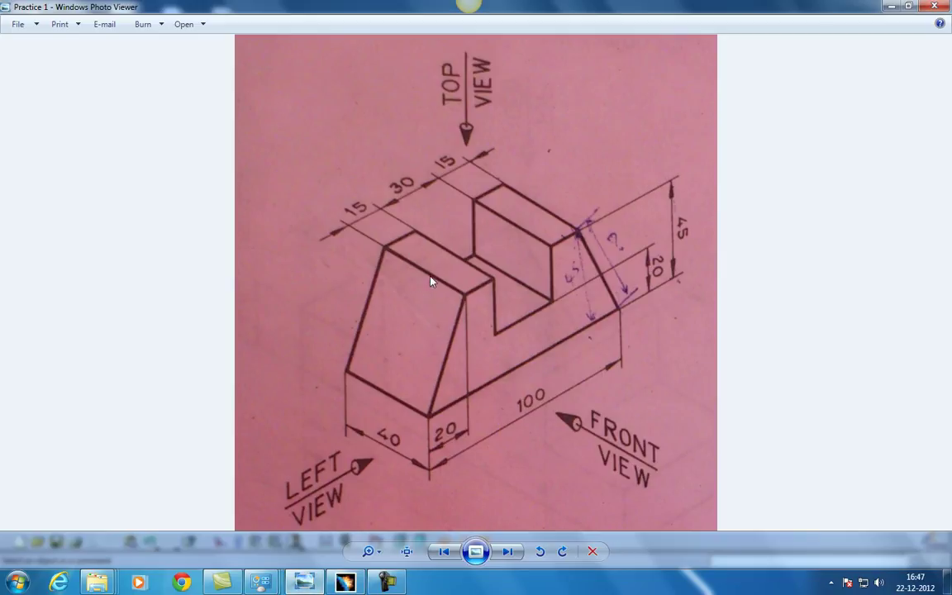
pyautogui.click(890, 8)
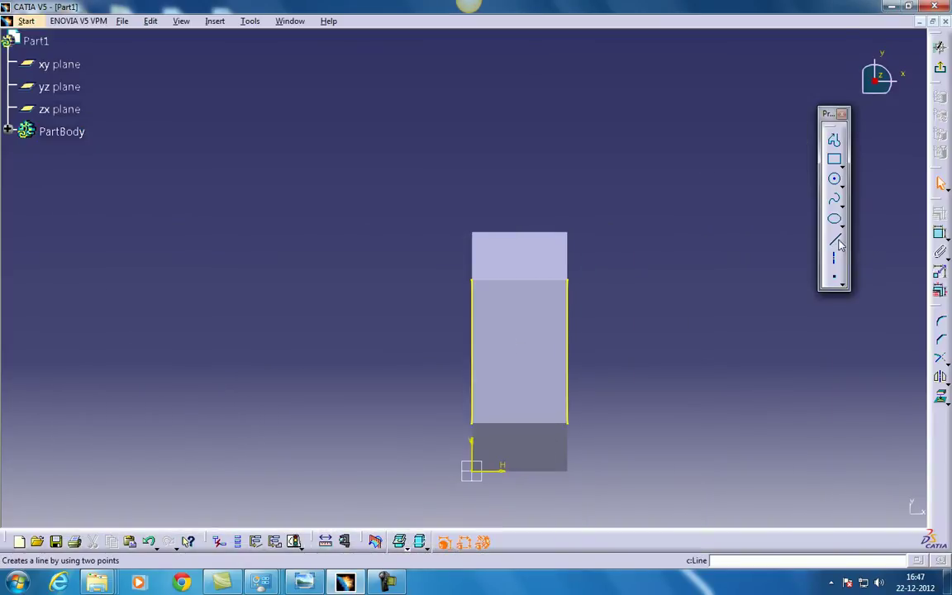
# Draw a horizontal line across the face, 35 mm from its bottom edge
pyautogui.click(834, 239)
pyautogui.click(421, 378)
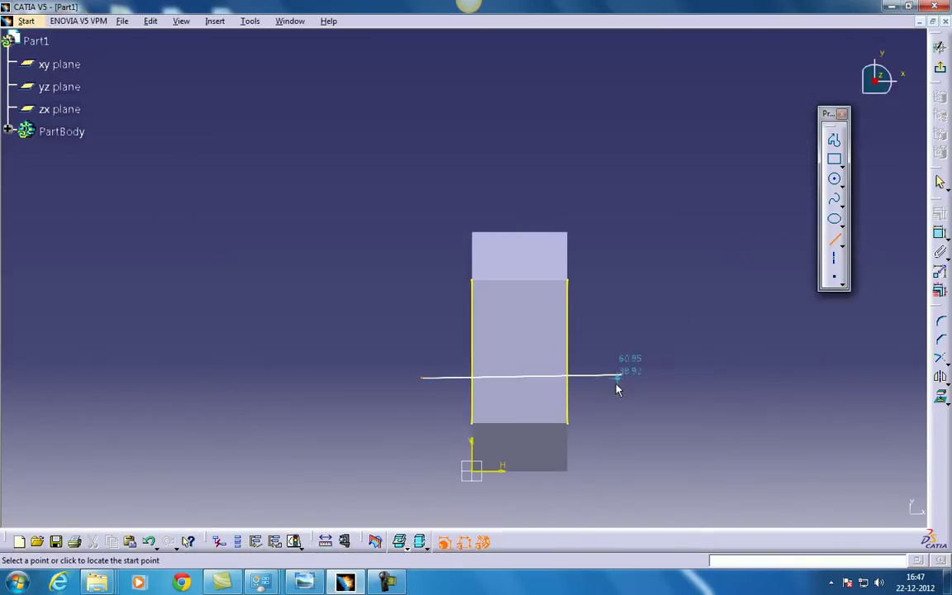
pyautogui.click(621, 376)
pyautogui.click(940, 377)
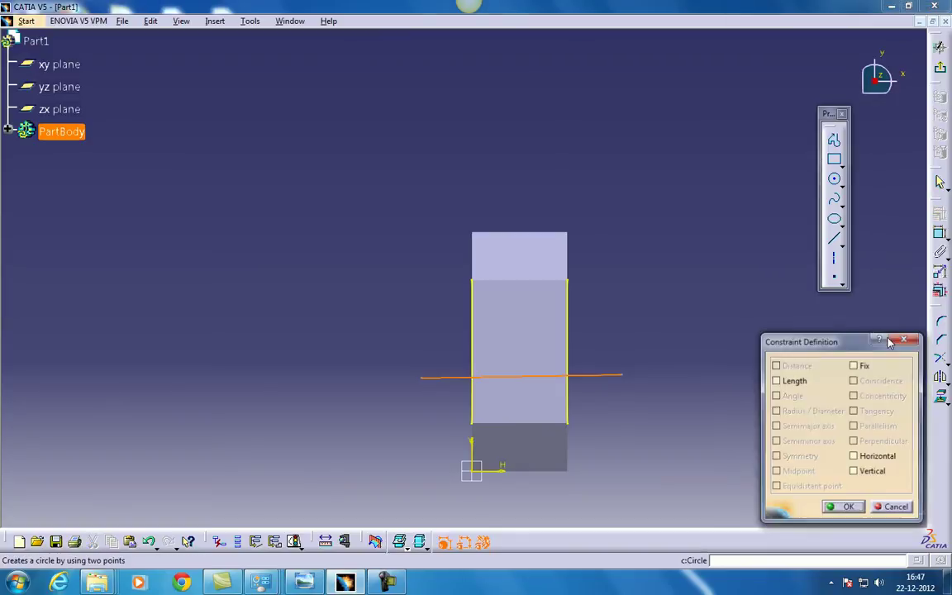
pyautogui.click(855, 457)
pyautogui.click(843, 508)
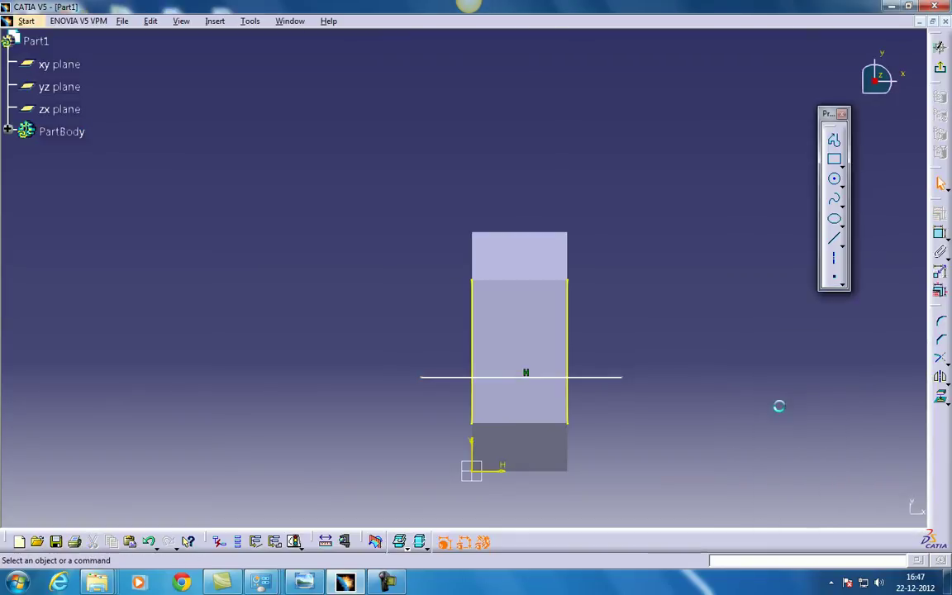
pyautogui.click(940, 234)
pyautogui.click(552, 471)
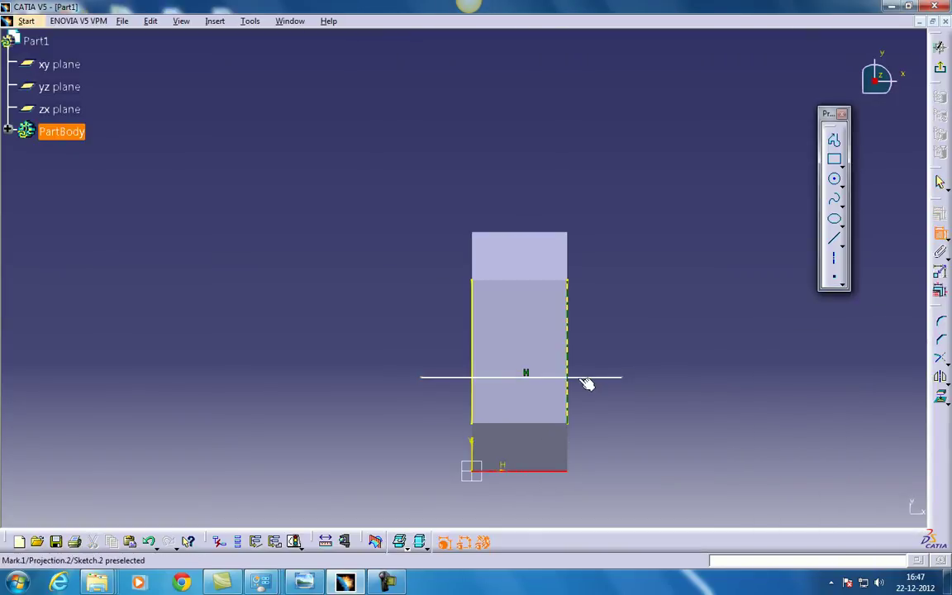
pyautogui.click(589, 377)
pyautogui.click(650, 414)
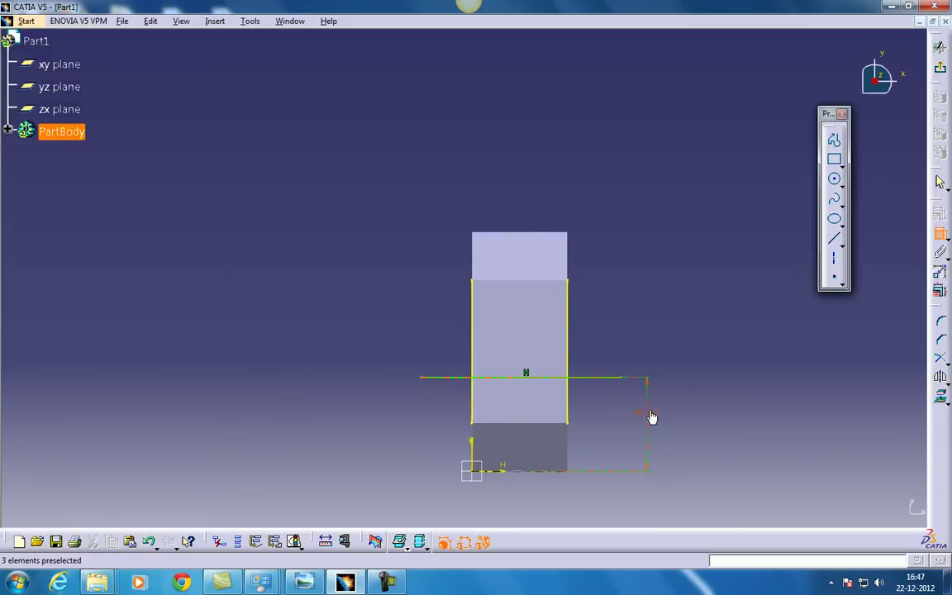
pyautogui.doubleClick(652, 415)
pyautogui.write('35')
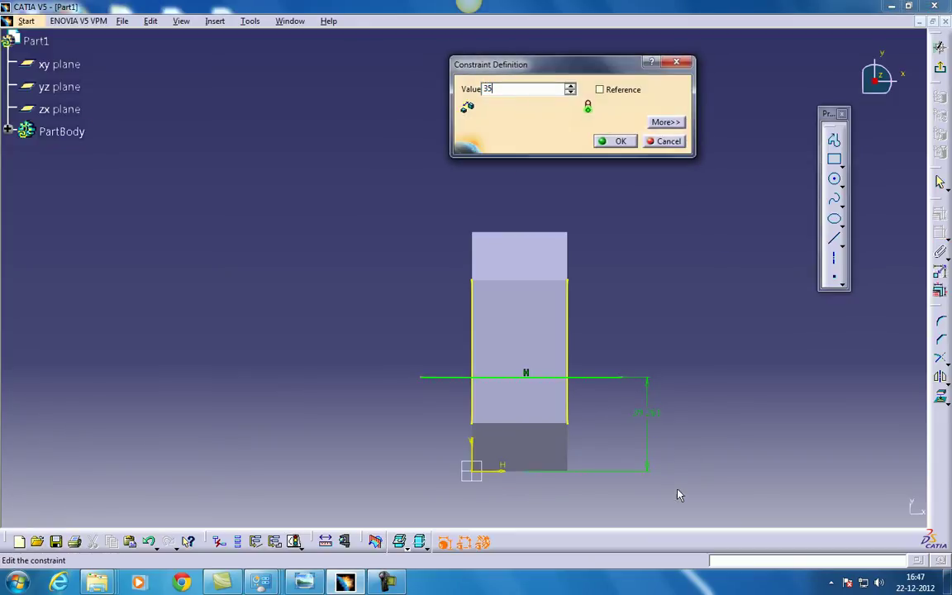
pyautogui.click(620, 141)
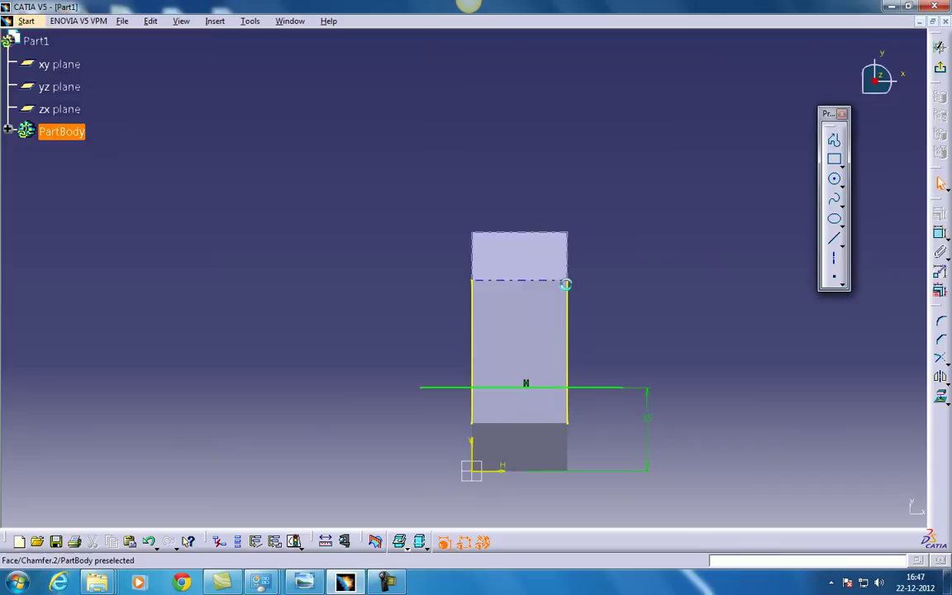
# Draw a second line across the face, dimensioned 35 mm from the top edge
pyautogui.click(834, 238)
pyautogui.click(415, 313)
pyautogui.click(610, 311)
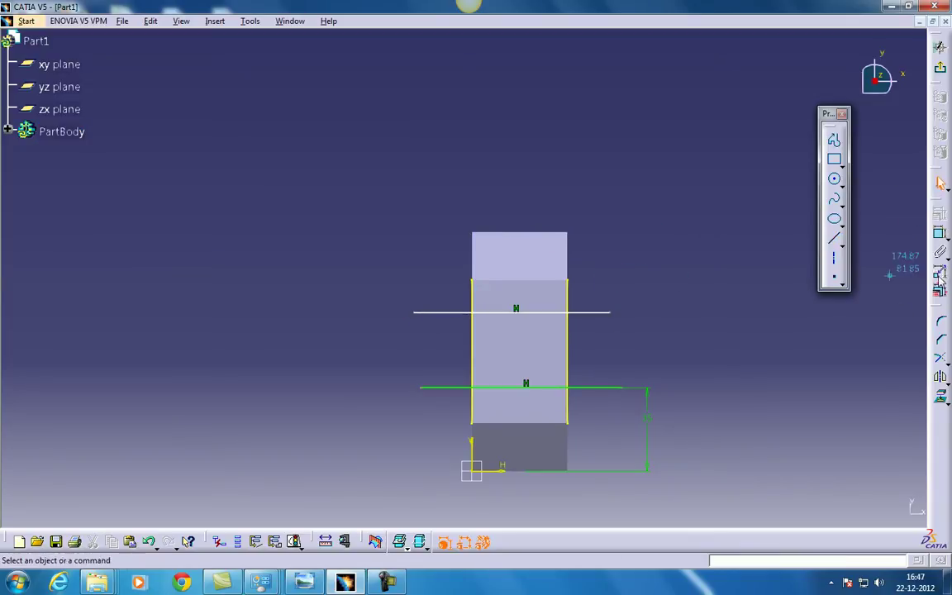
pyautogui.click(594, 312)
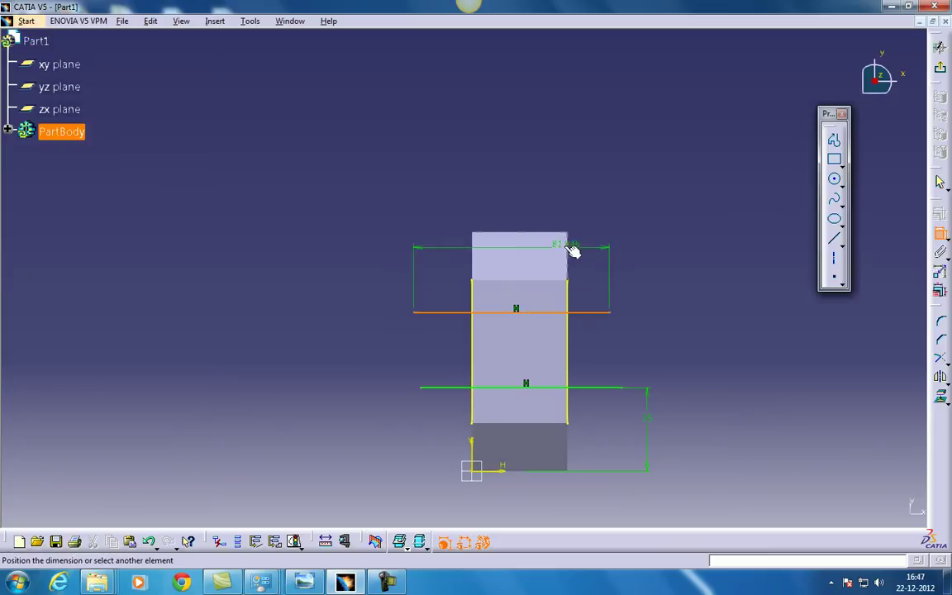
pyautogui.click(583, 235)
pyautogui.doubleClick(618, 248)
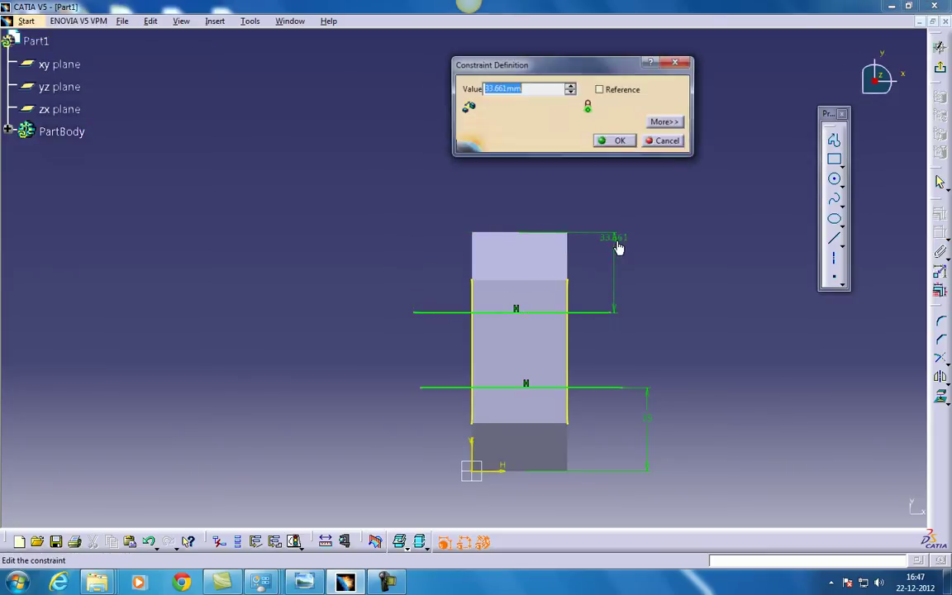
pyautogui.write('35mm')
pyautogui.click(616, 141)
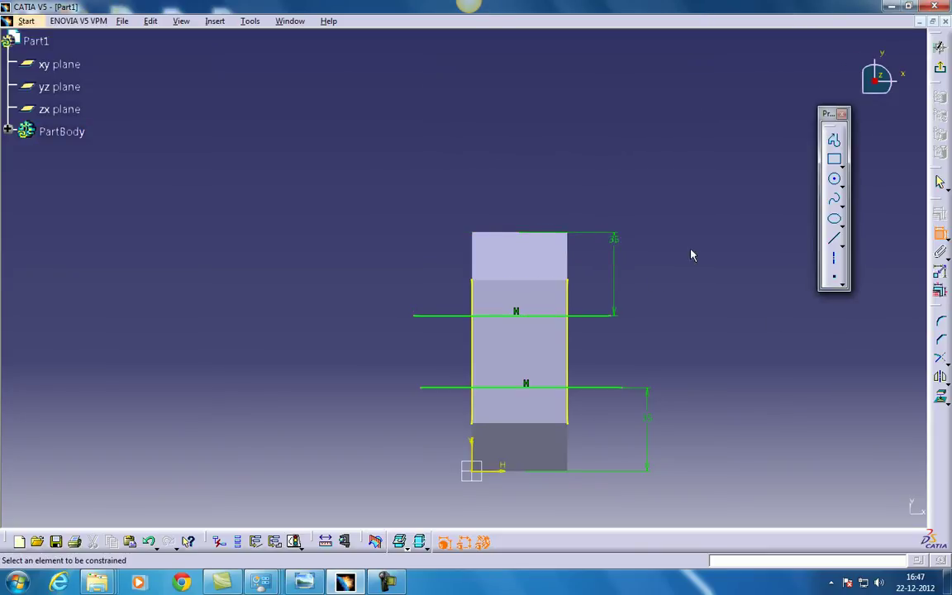
# Quick Trim both lines' left and right overhangs and exit the sketch
pyautogui.click(942, 363)
pyautogui.click(899, 372)
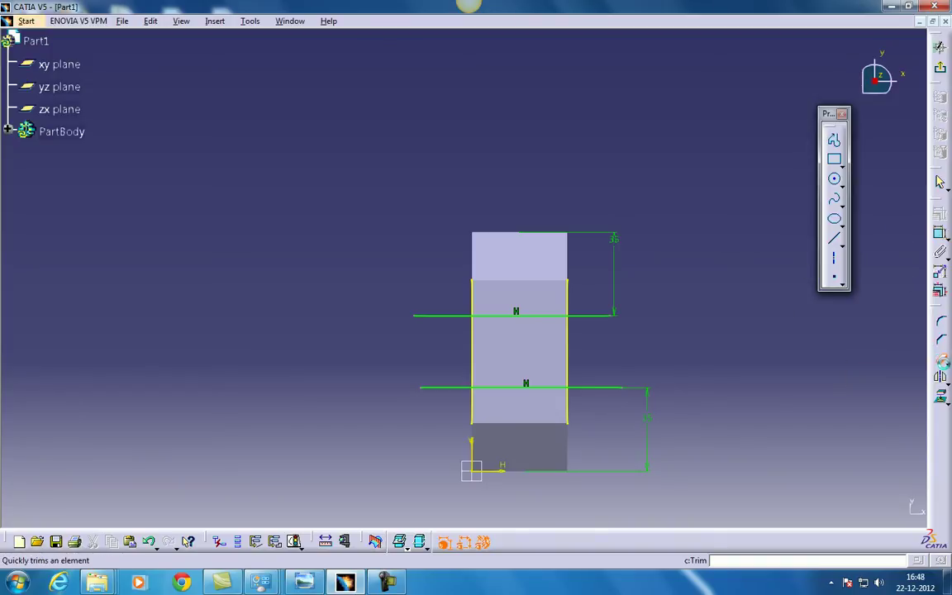
pyautogui.click(595, 388)
pyautogui.click(602, 317)
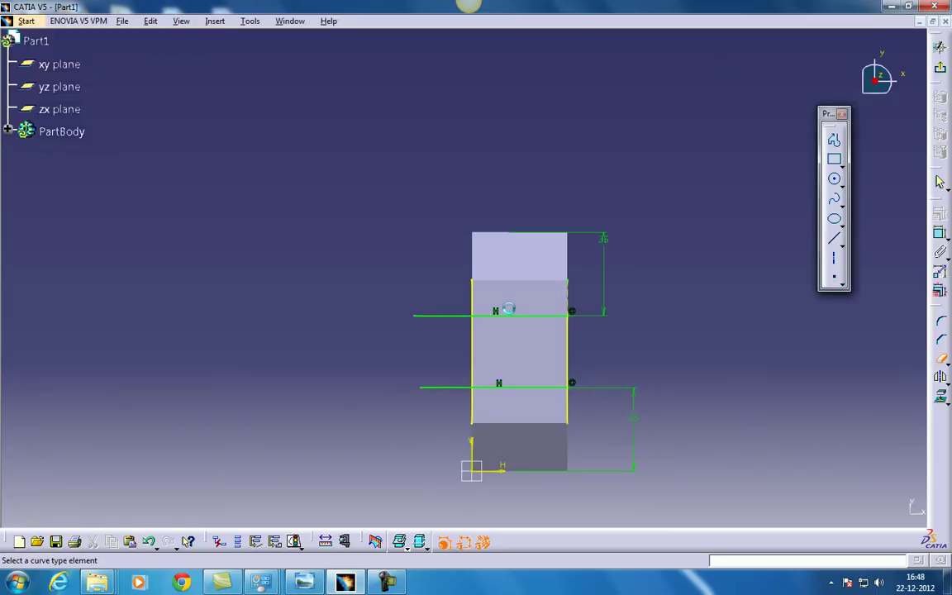
pyautogui.click(459, 316)
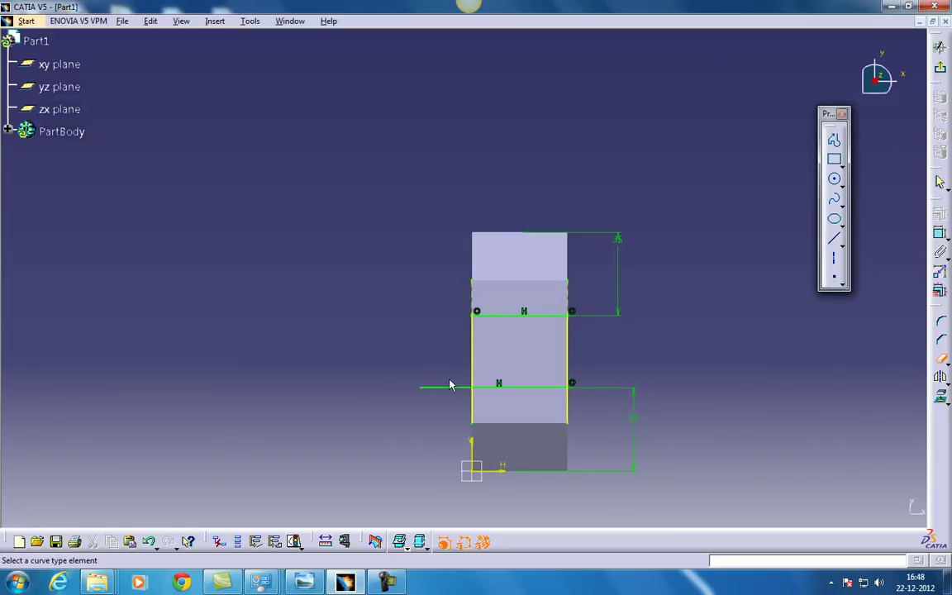
pyautogui.click(454, 387)
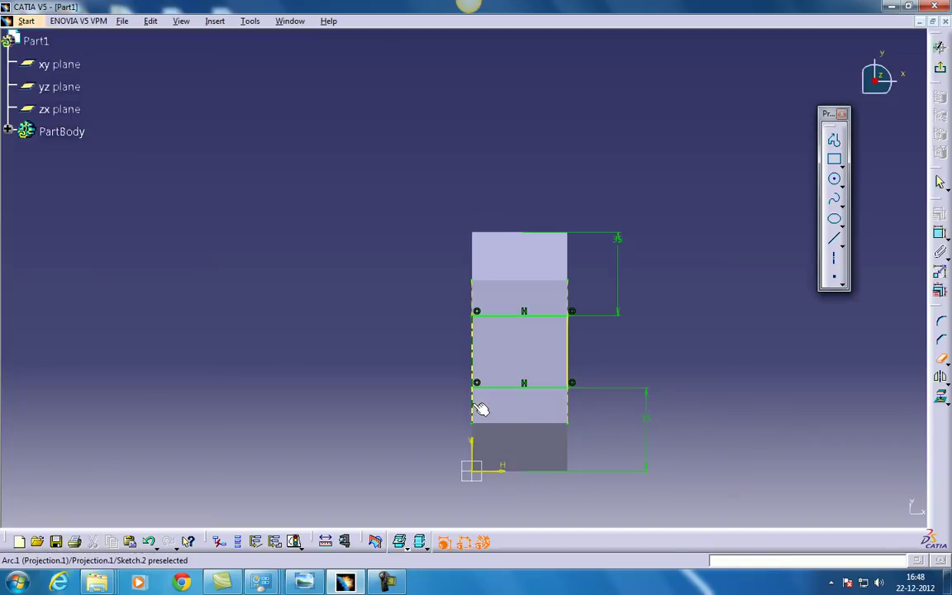
pyautogui.click(940, 47)
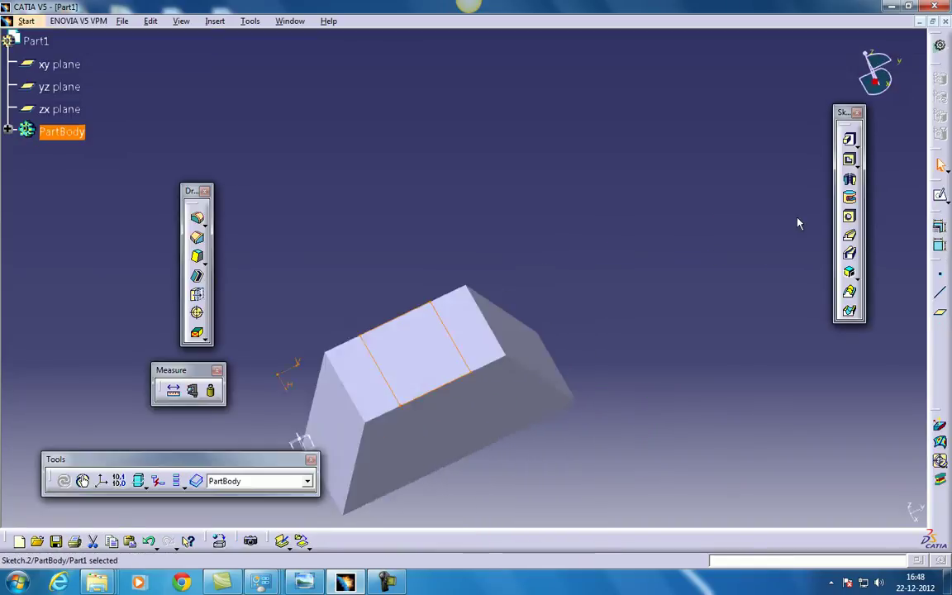
# Pocket the strip sketch 25 mm deep to cut the centre slot
pyautogui.click(849, 158)
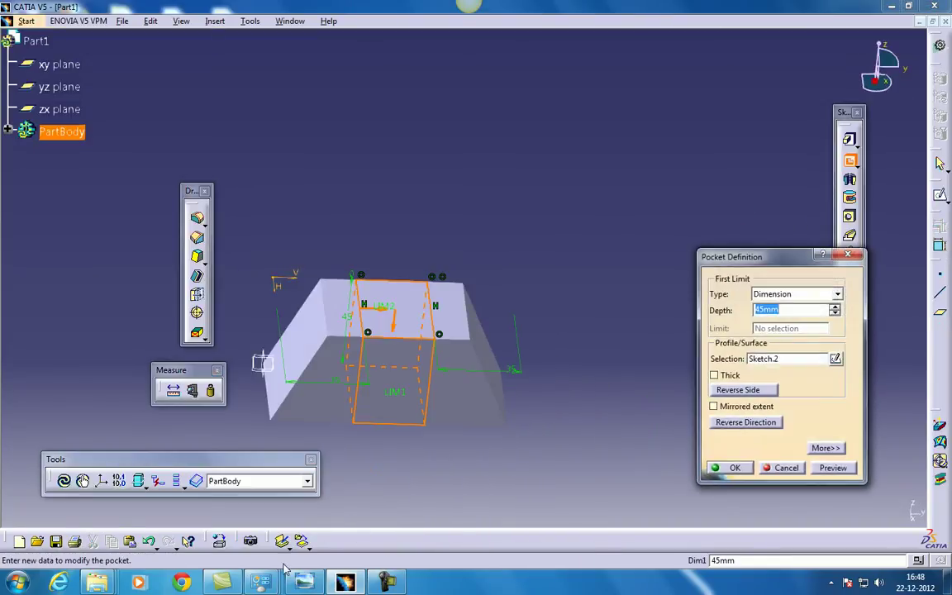
pyautogui.hotkey('alt', 'Tab')
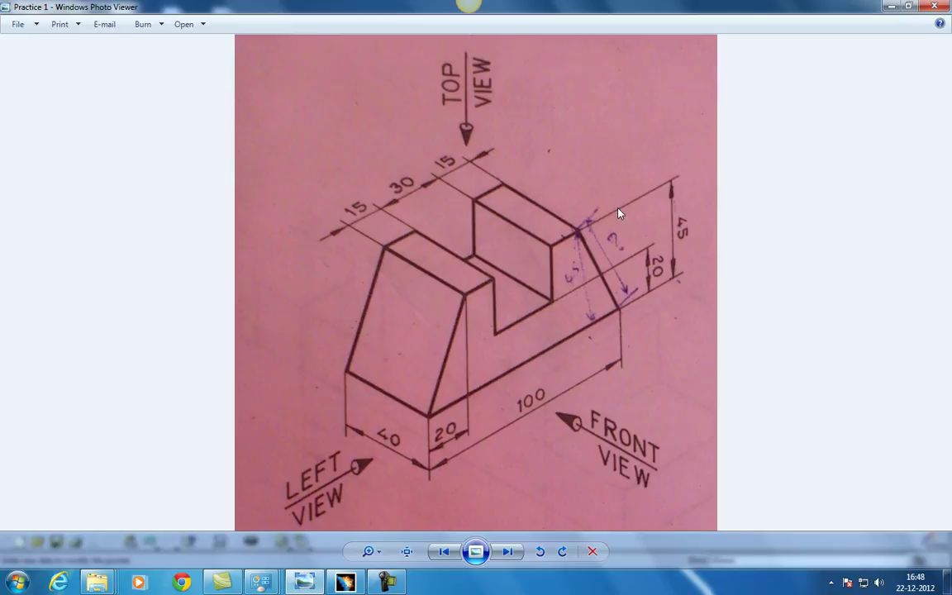
pyautogui.hotkey('alt', 'Tab')
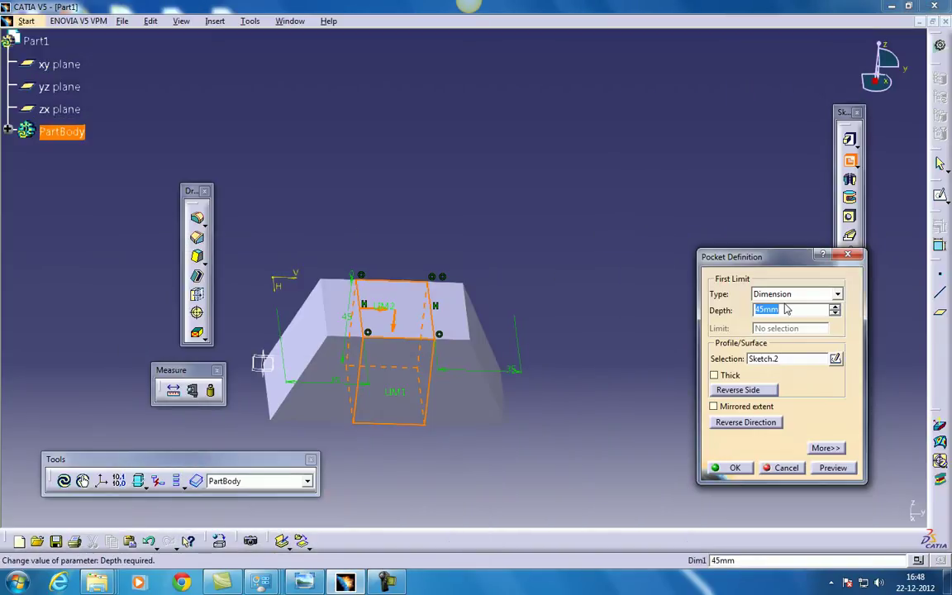
pyautogui.write('25')
pyautogui.click(832, 468)
pyautogui.click(735, 467)
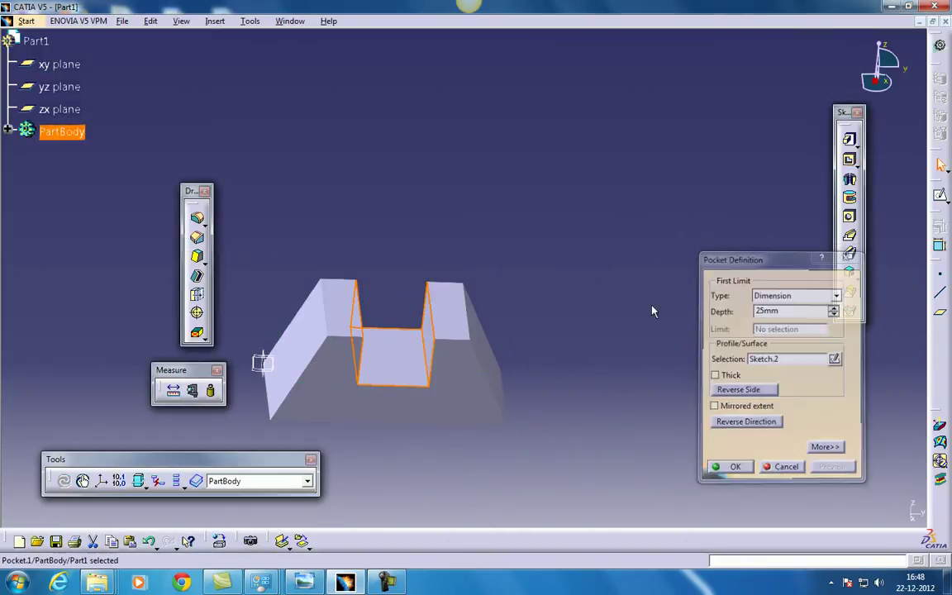
pyautogui.moveTo(394, 244); pyautogui.dragTo(538, 206, button='middle')
# Close Part1 without saving and create a new Part Design part
pyautogui.click(945, 21)
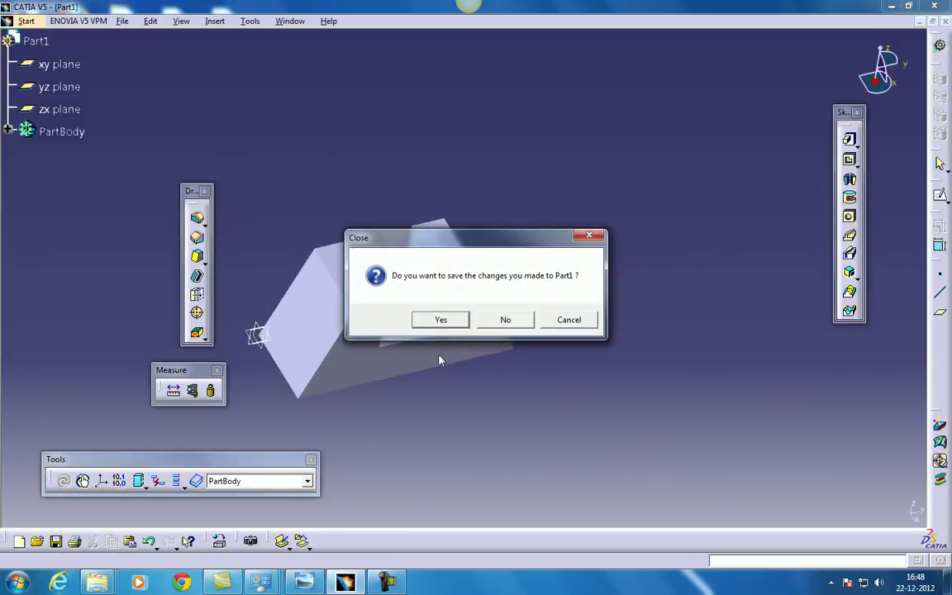
pyautogui.click(504, 320)
pyautogui.click(12, 21)
pyautogui.moveTo(55, 51)
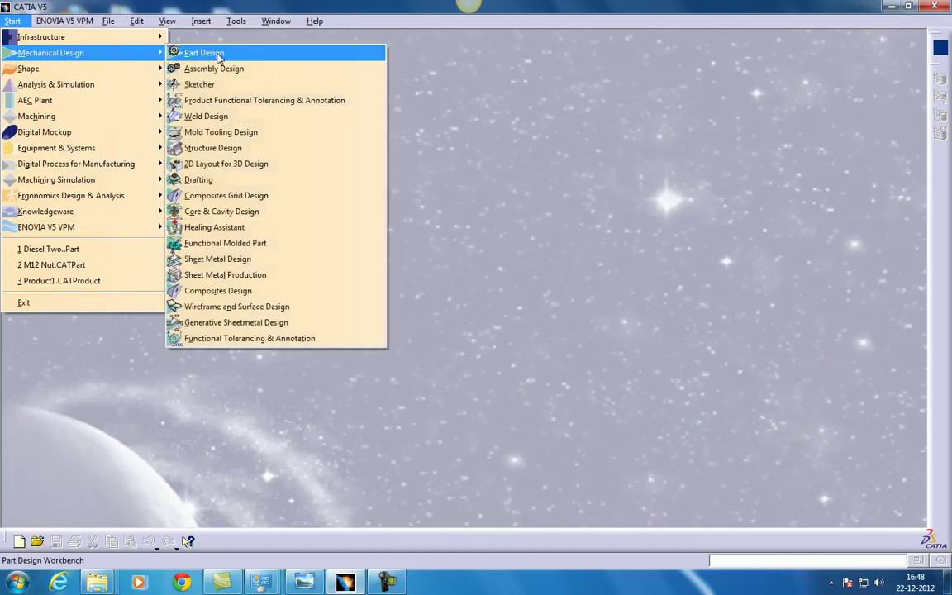
pyautogui.click(198, 51)
pyautogui.click(765, 329)
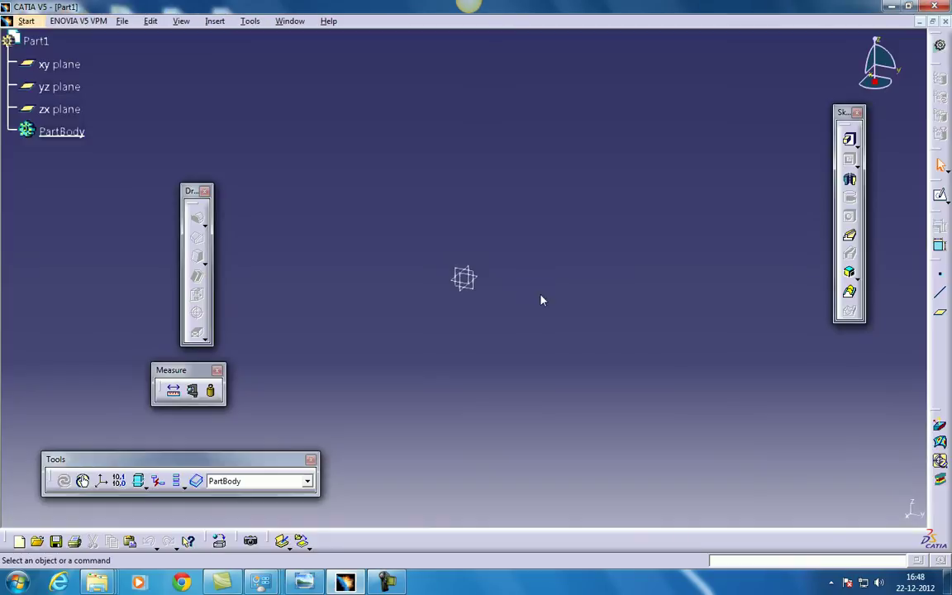
# Start a sketch on the zx plane, checking the reference drawing
pyautogui.click(463, 281)
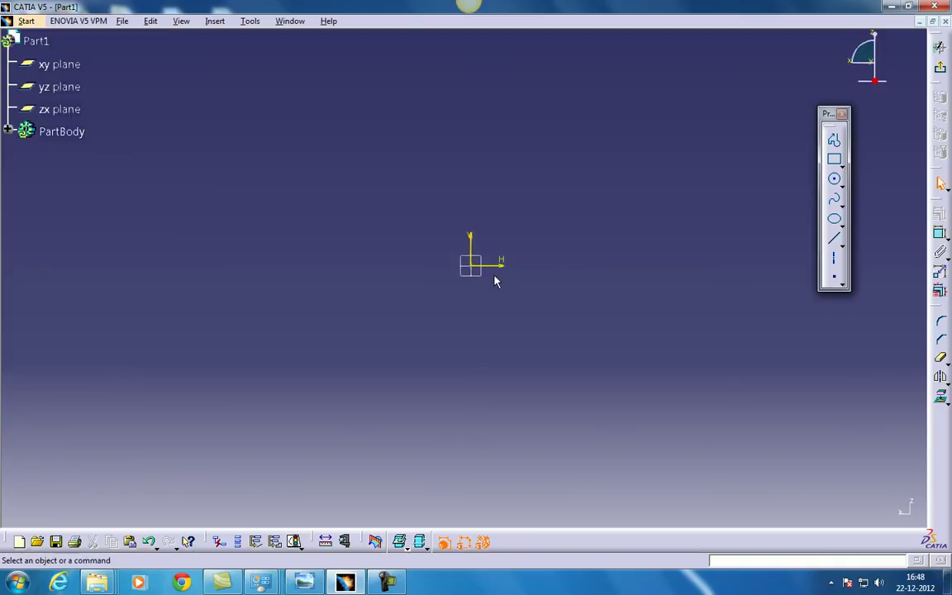
pyautogui.click(329, 585)
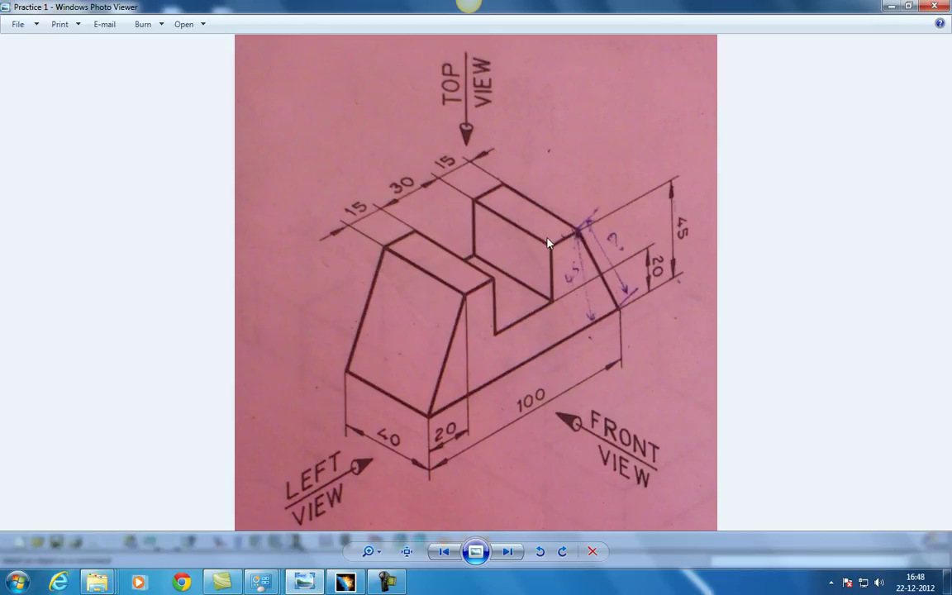
pyautogui.click(890, 6)
# Draw a base line rightward from the origin and dimension it to 50
pyautogui.click(834, 238)
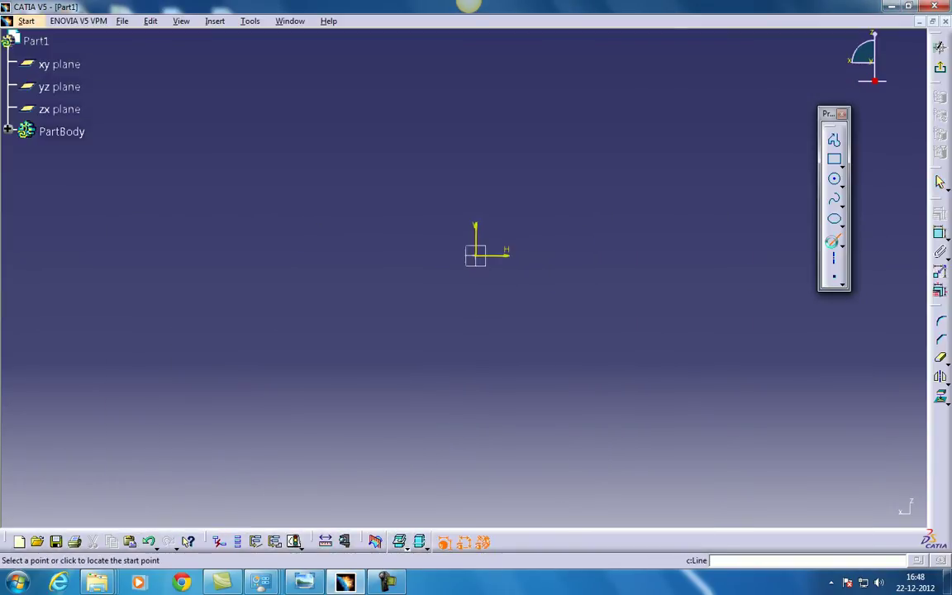
pyautogui.click(483, 258)
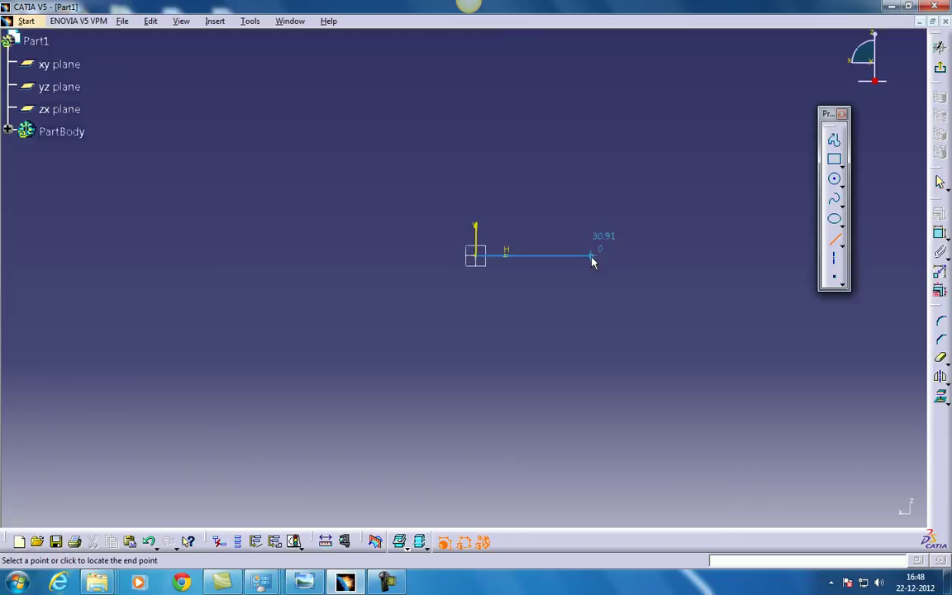
pyautogui.click(592, 258)
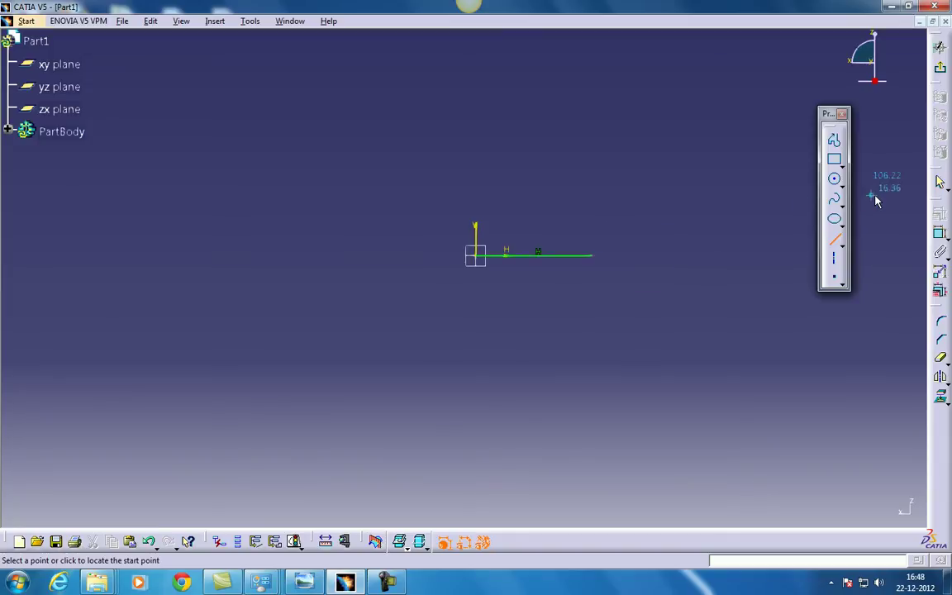
pyautogui.click(940, 234)
pyautogui.click(533, 257)
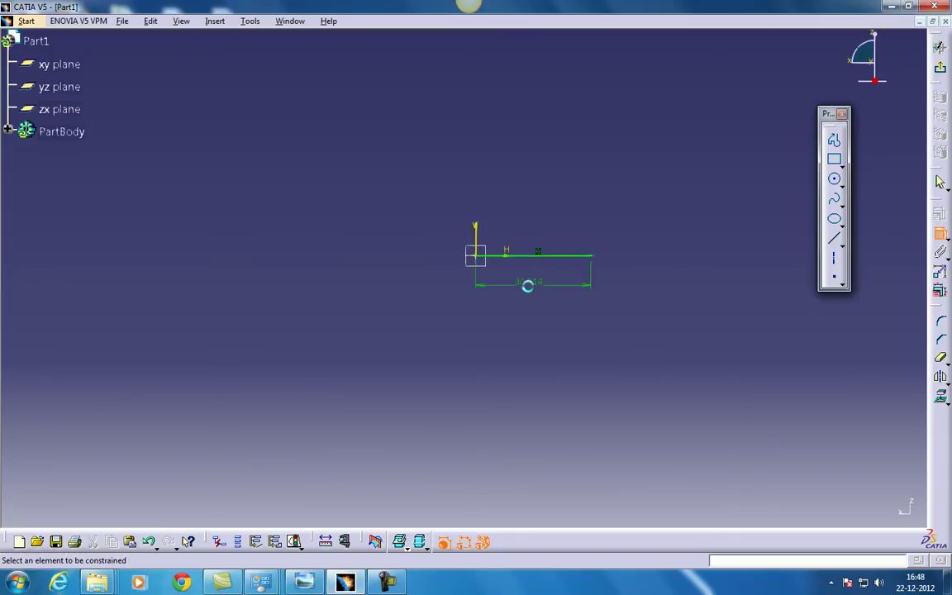
pyautogui.click(528, 283)
pyautogui.doubleClick(532, 284)
pyautogui.write('50')
pyautogui.press('Return')
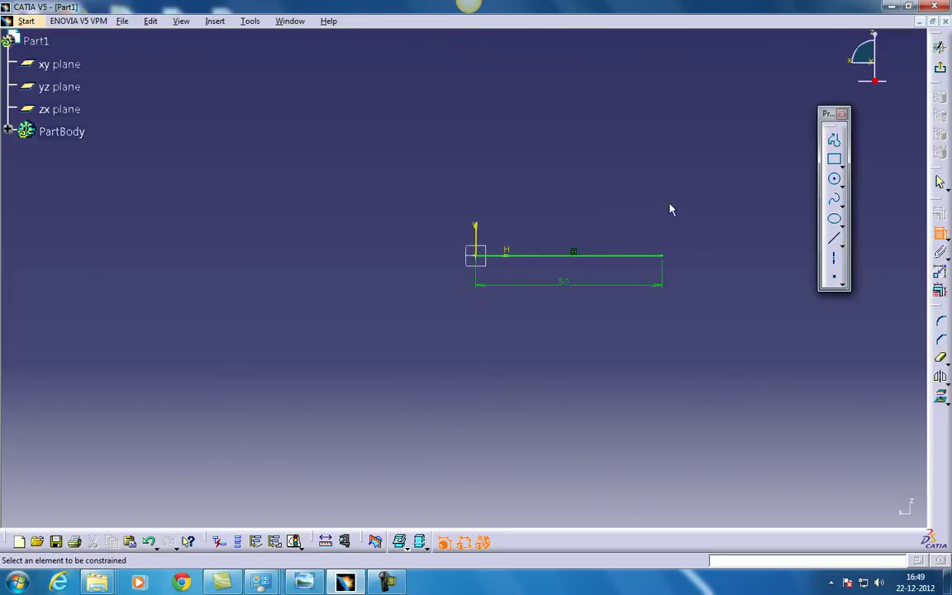
# Draw a vertical line up from the origin, then delete it as unwanted
pyautogui.moveTo(353, 585)
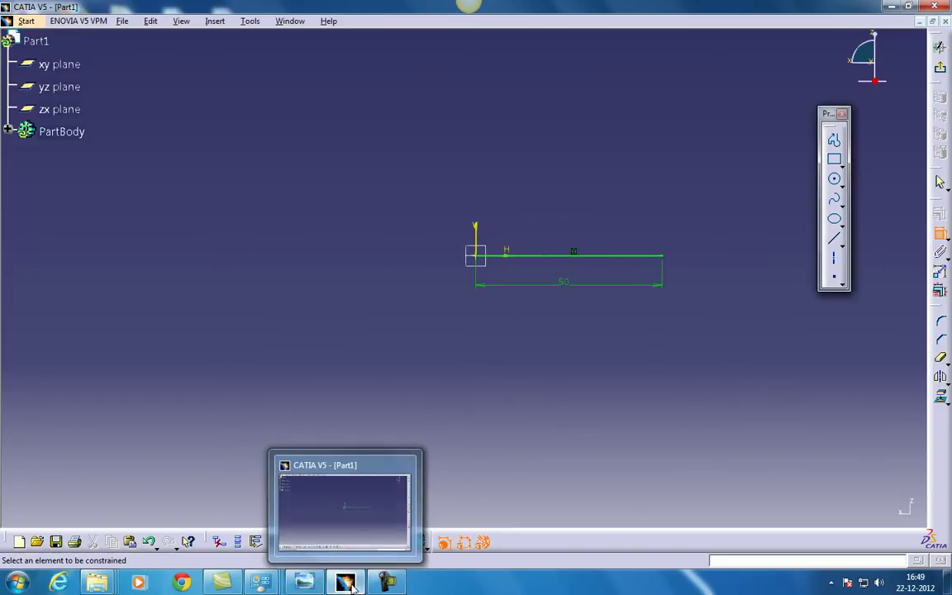
pyautogui.click(319, 585)
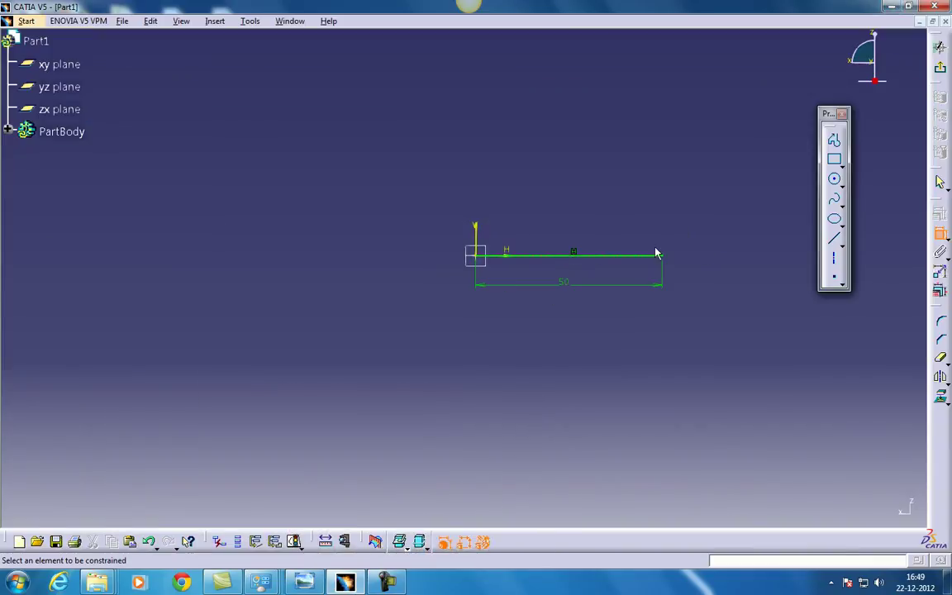
pyautogui.click(834, 238)
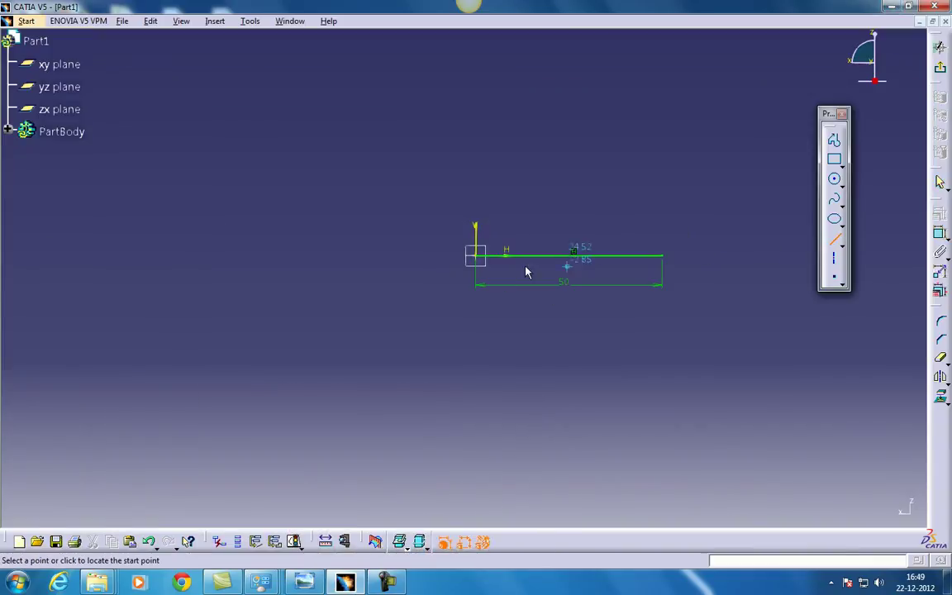
pyautogui.click(478, 255)
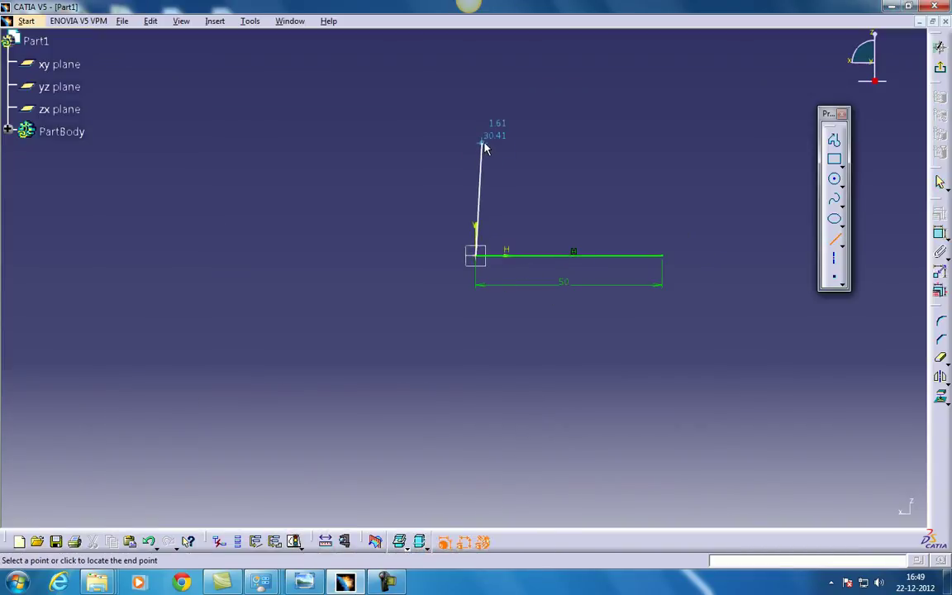
pyautogui.click(478, 131)
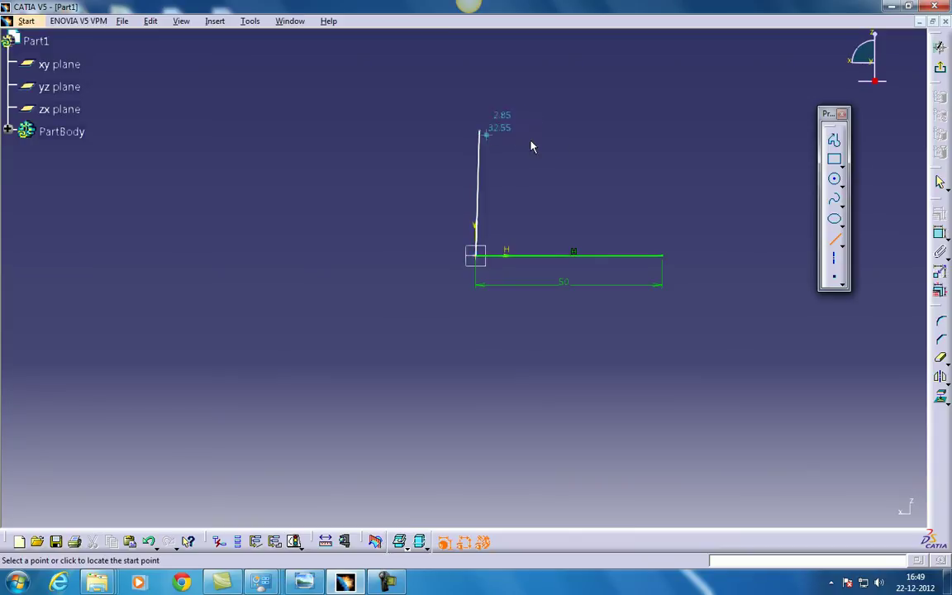
pyautogui.click(488, 203)
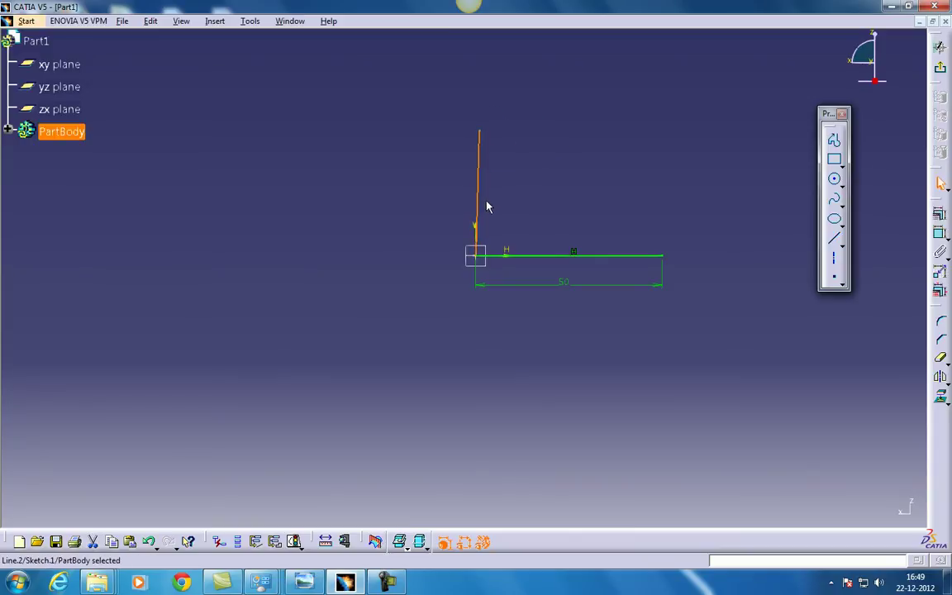
pyautogui.press('Delete')
# Profile from the base line's end: slanted side, short top edge, vertical step and leftward ledge
pyautogui.click(835, 140)
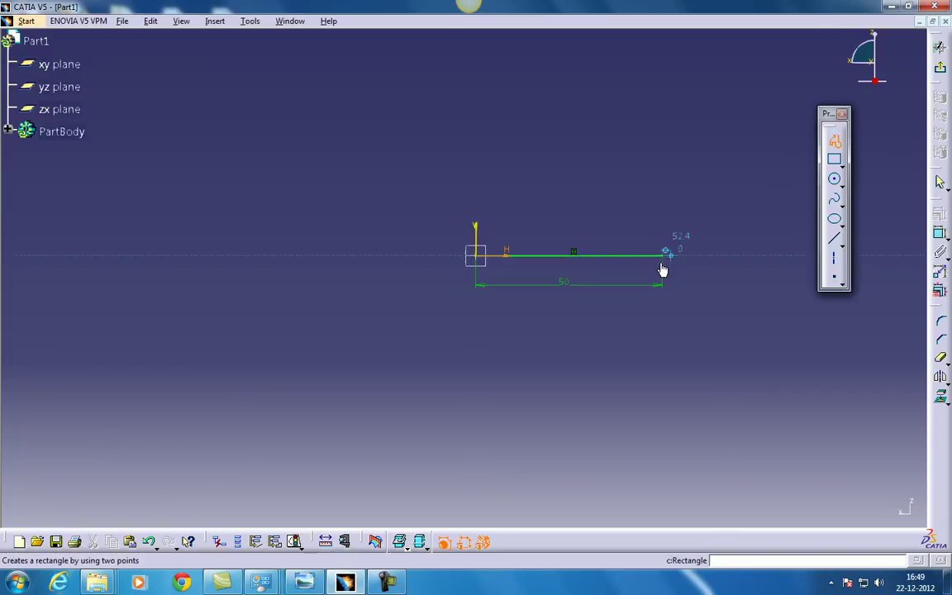
pyautogui.click(662, 256)
pyautogui.click(547, 131)
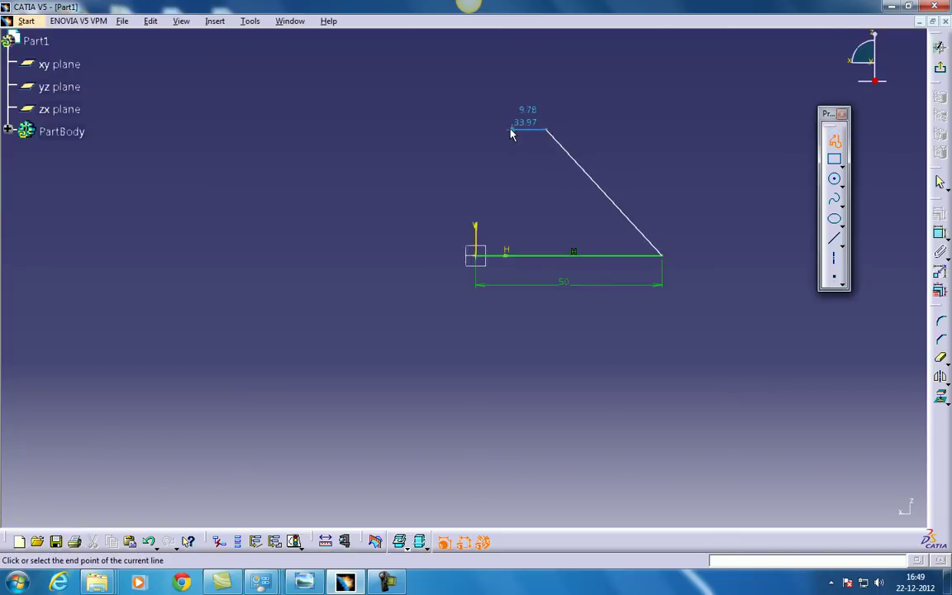
pyautogui.click(510, 131)
pyautogui.click(510, 191)
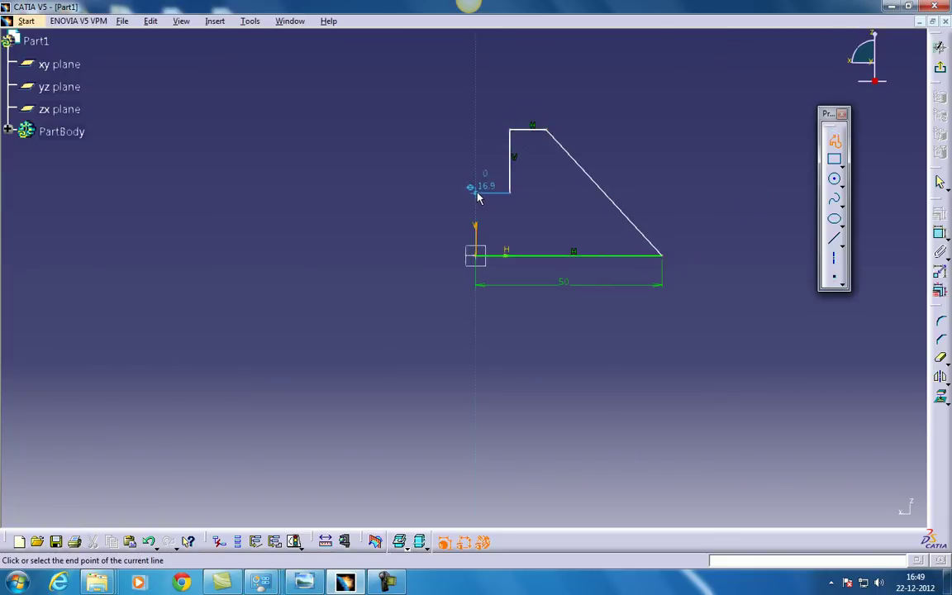
pyautogui.doubleClick(477, 191)
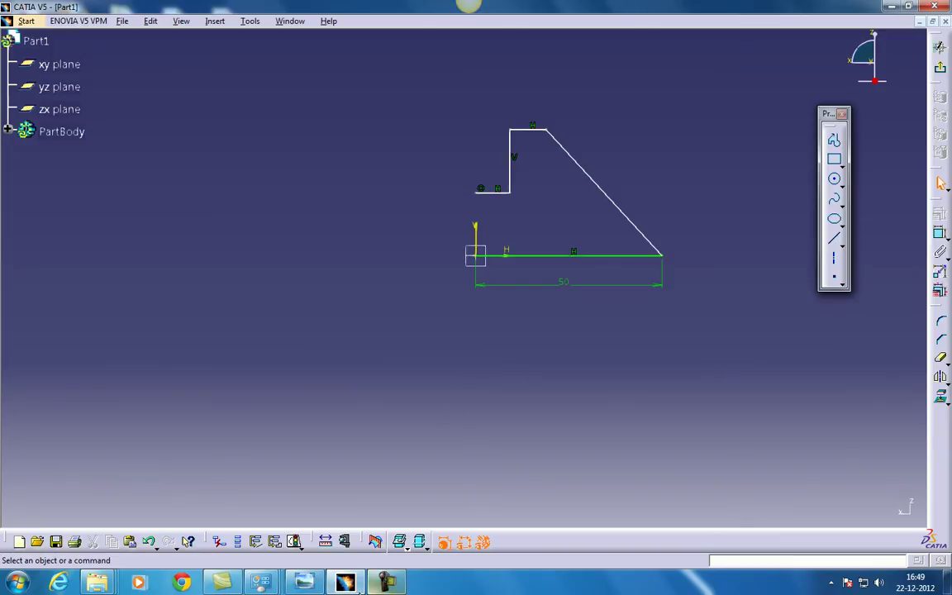
# Dimension the profile's top edge to 15
pyautogui.click(303, 582)
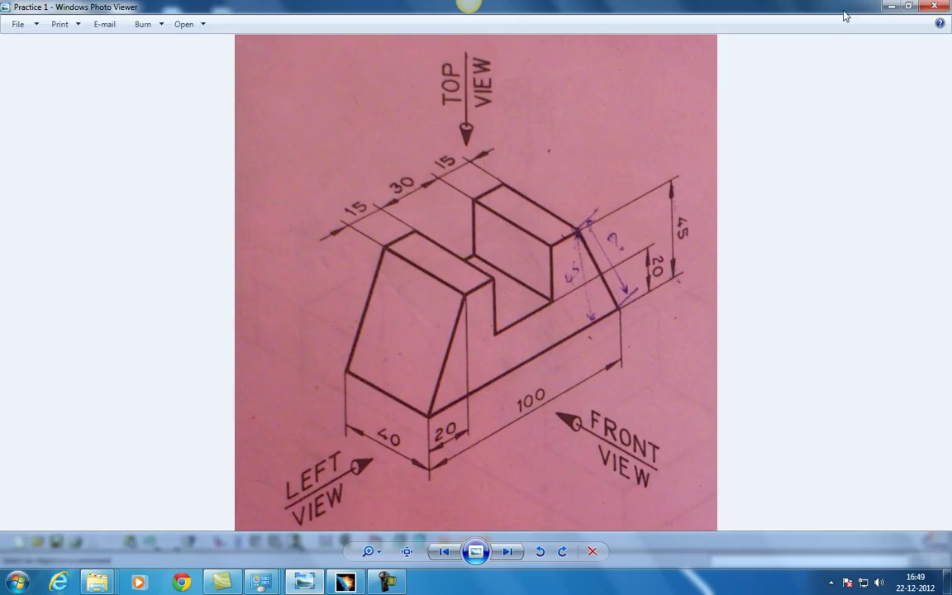
pyautogui.click(889, 7)
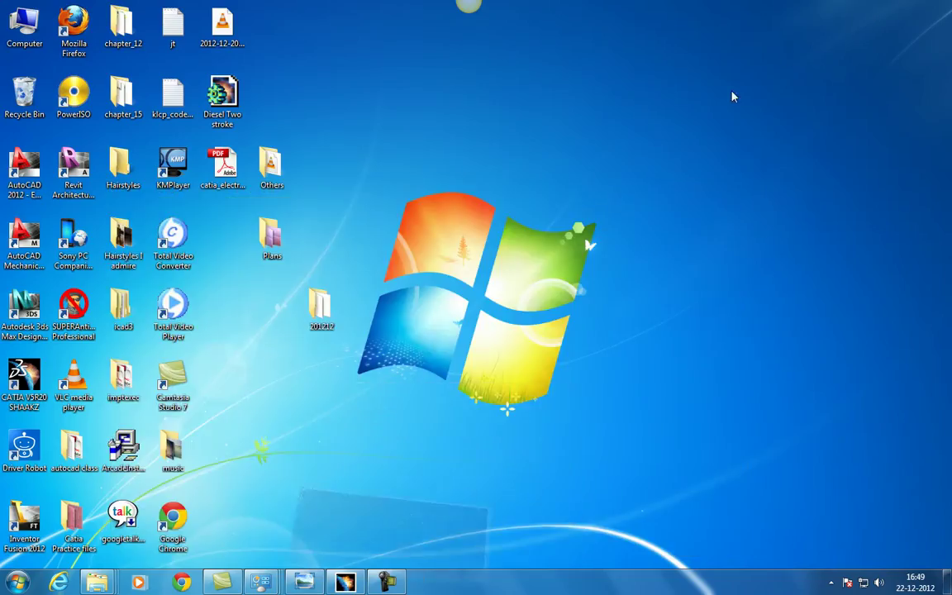
pyautogui.click(346, 582)
pyautogui.click(940, 234)
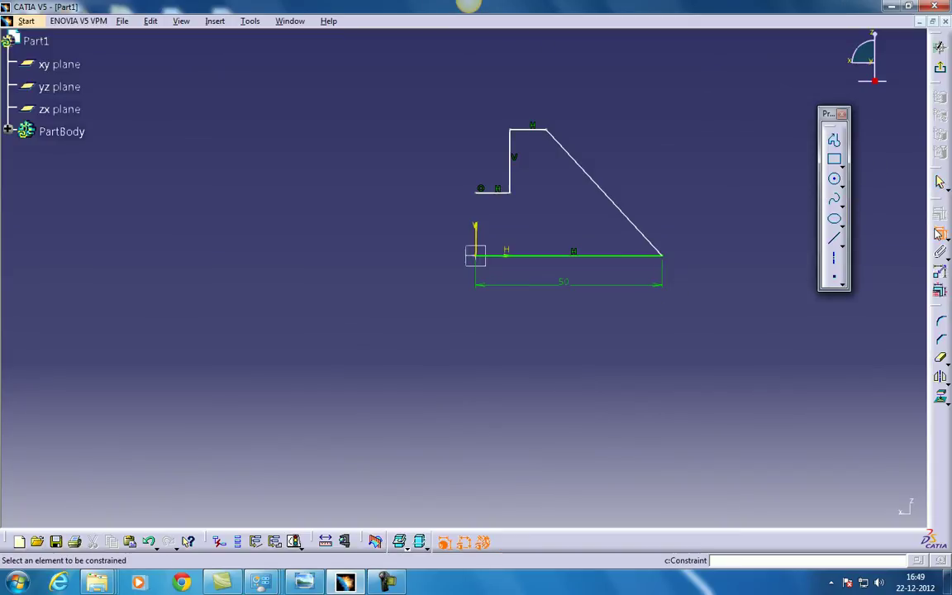
pyautogui.click(539, 130)
pyautogui.click(540, 81)
pyautogui.doubleClick(540, 81)
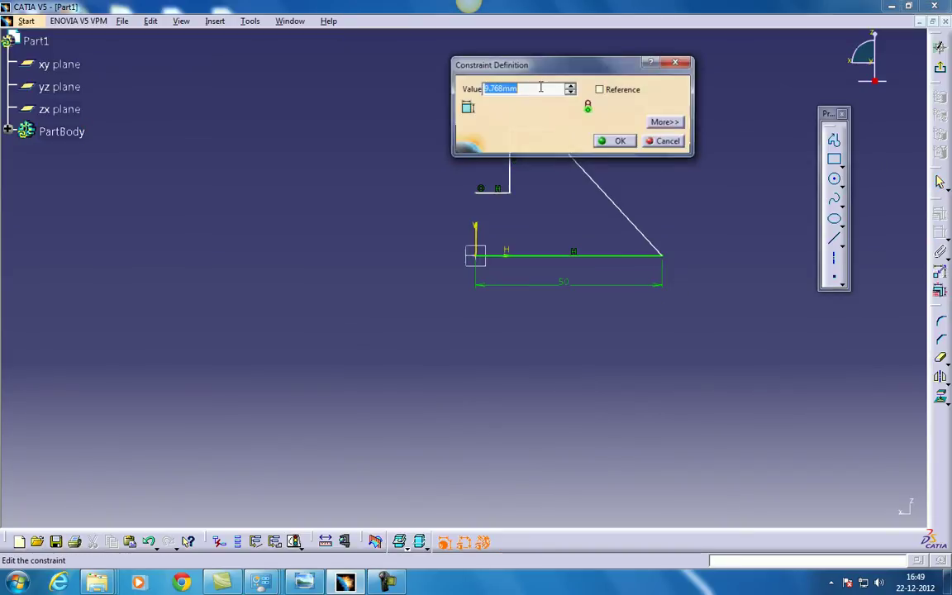
pyautogui.write('15')
pyautogui.press('Return')
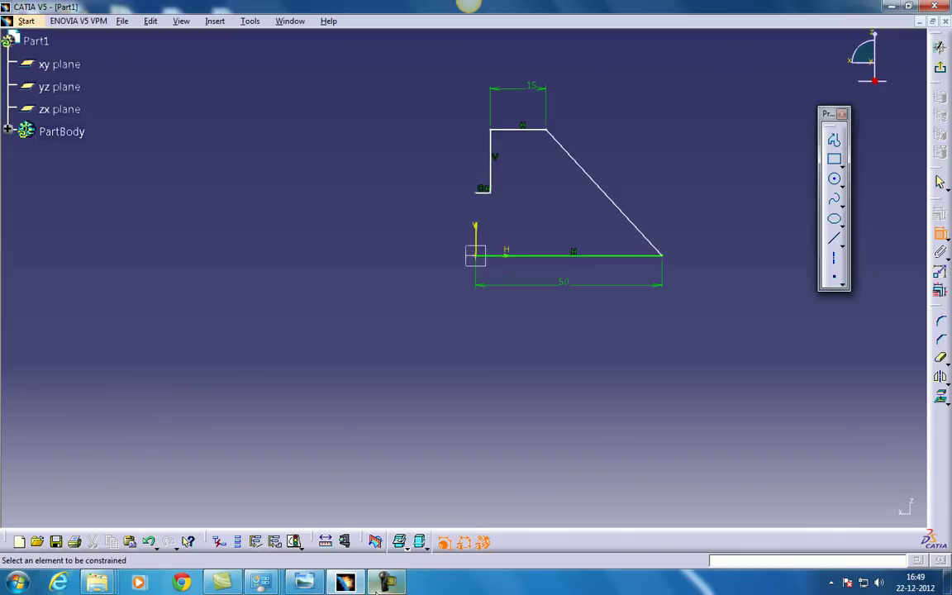
# Dimension the small step line's width to 7.5
pyautogui.click(307, 583)
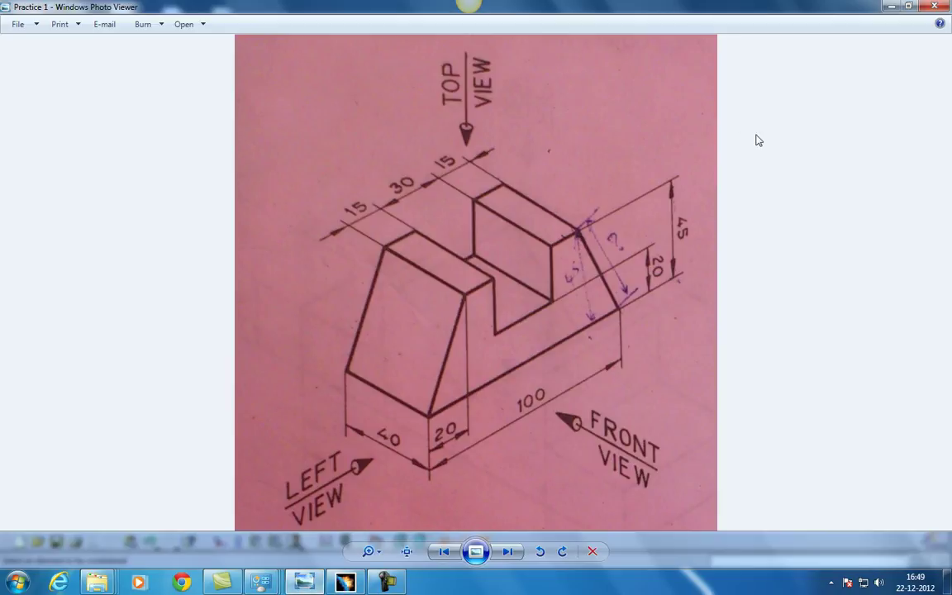
pyautogui.click(891, 7)
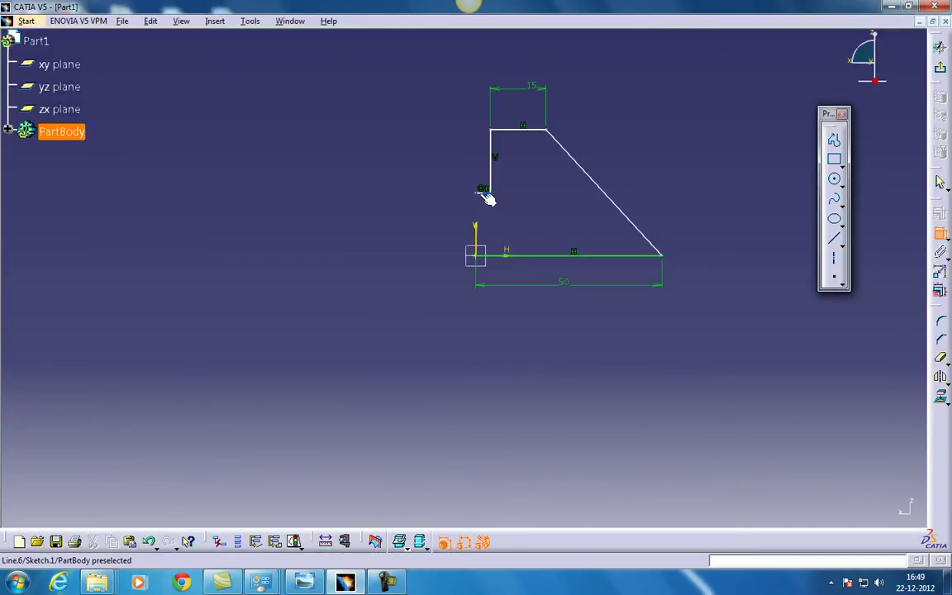
pyautogui.click(489, 182)
pyautogui.click(488, 68)
pyautogui.doubleClick(488, 69)
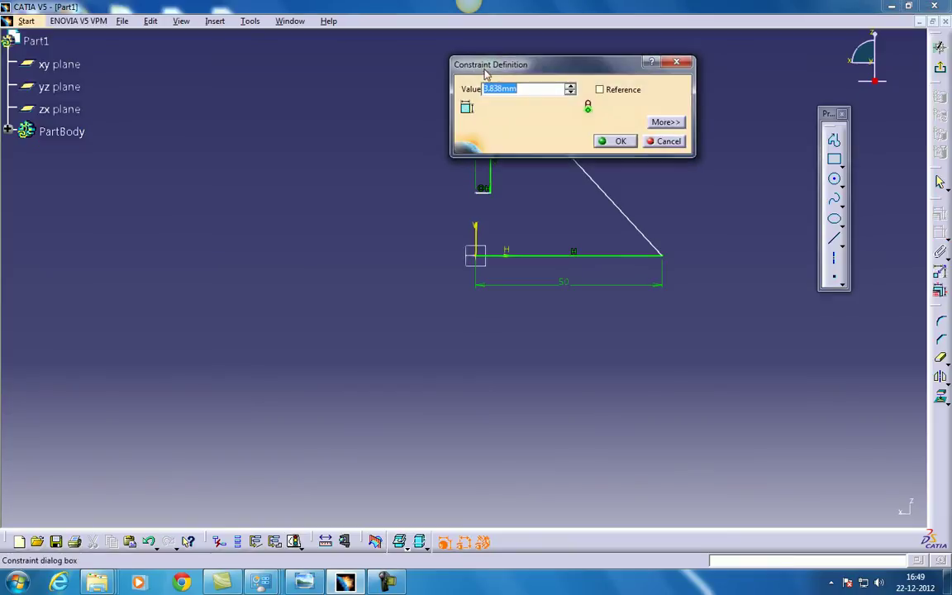
pyautogui.write('7.5')
pyautogui.press('Return')
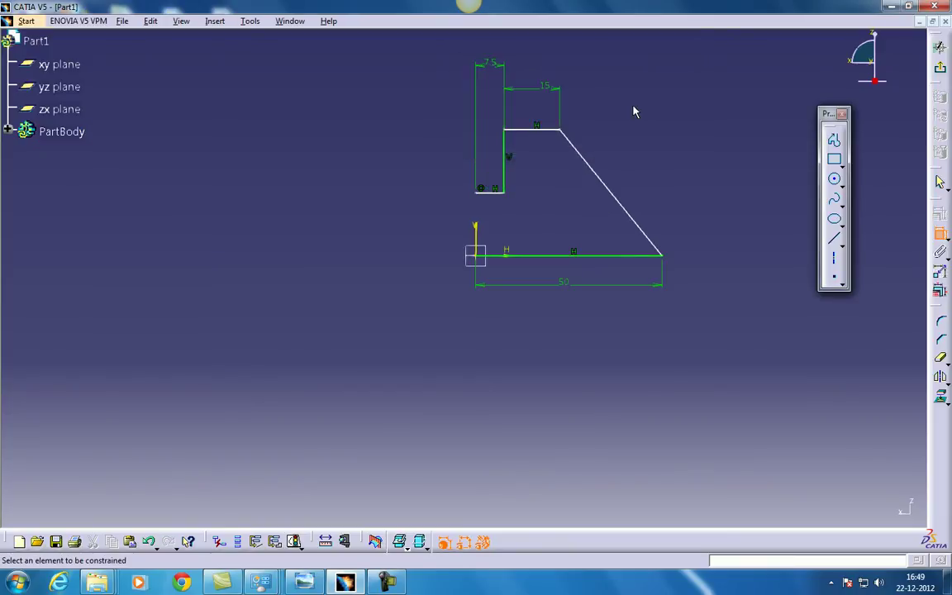
# Constrain the step's height to 20 above the base line
pyautogui.click(314, 583)
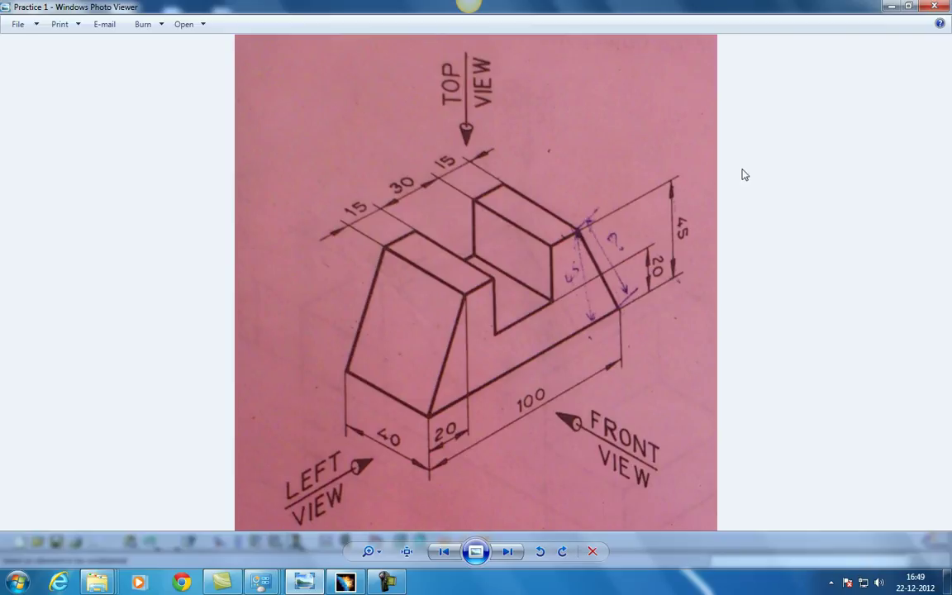
pyautogui.click(892, 6)
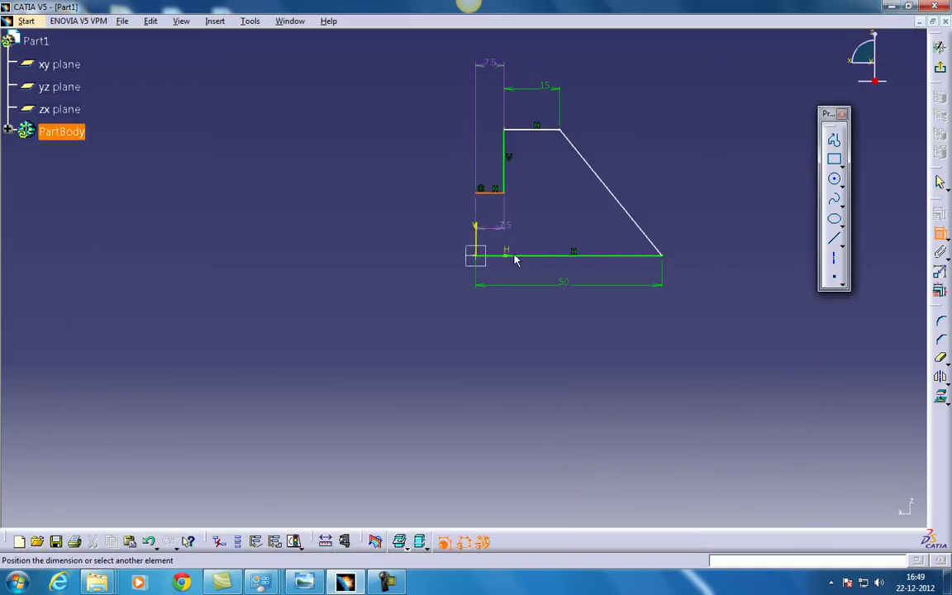
pyautogui.click(527, 259)
pyautogui.doubleClick(420, 210)
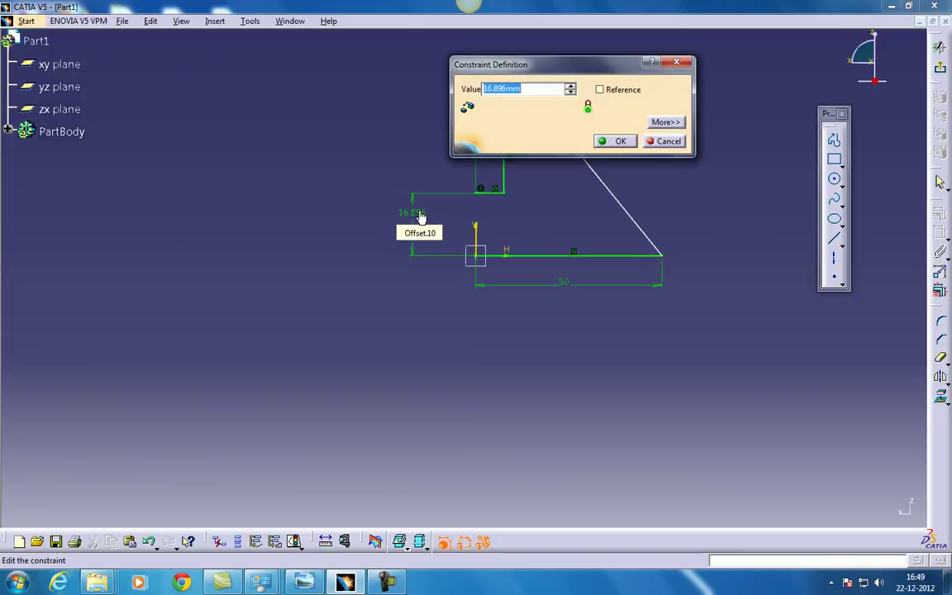
pyautogui.press('Return')
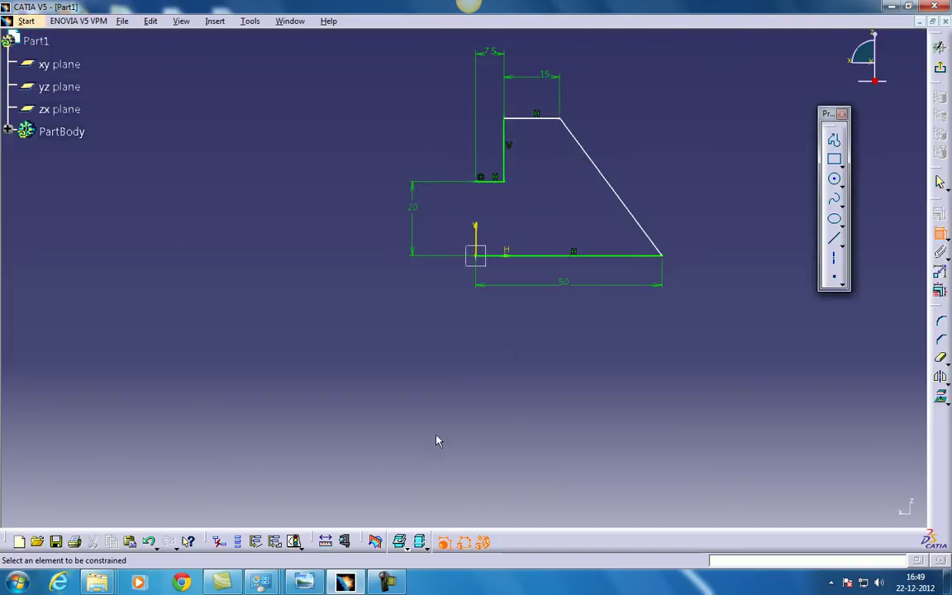
pyautogui.click(304, 583)
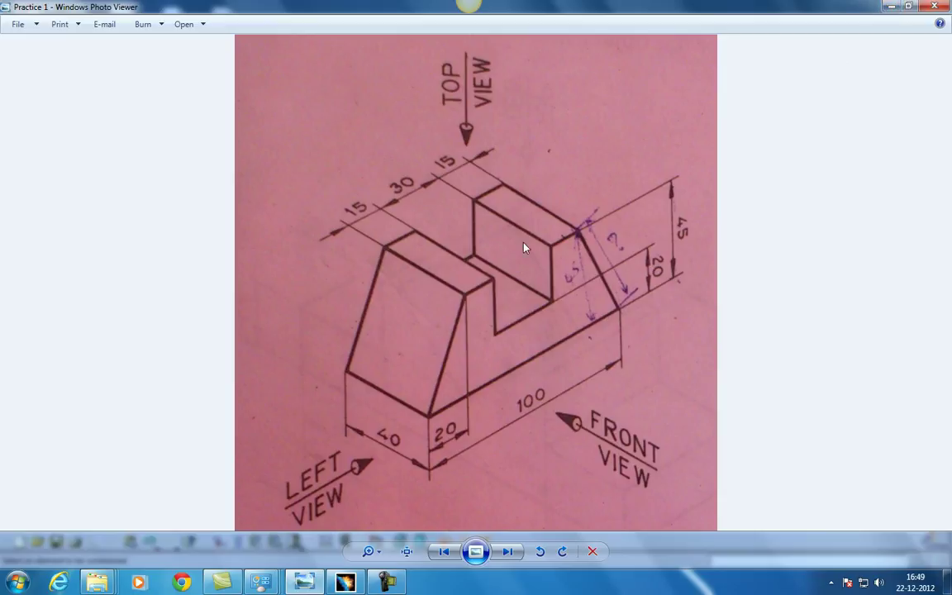
# Dimension the profile's overall height between the top edge and bottom line at 45
pyautogui.click(892, 6)
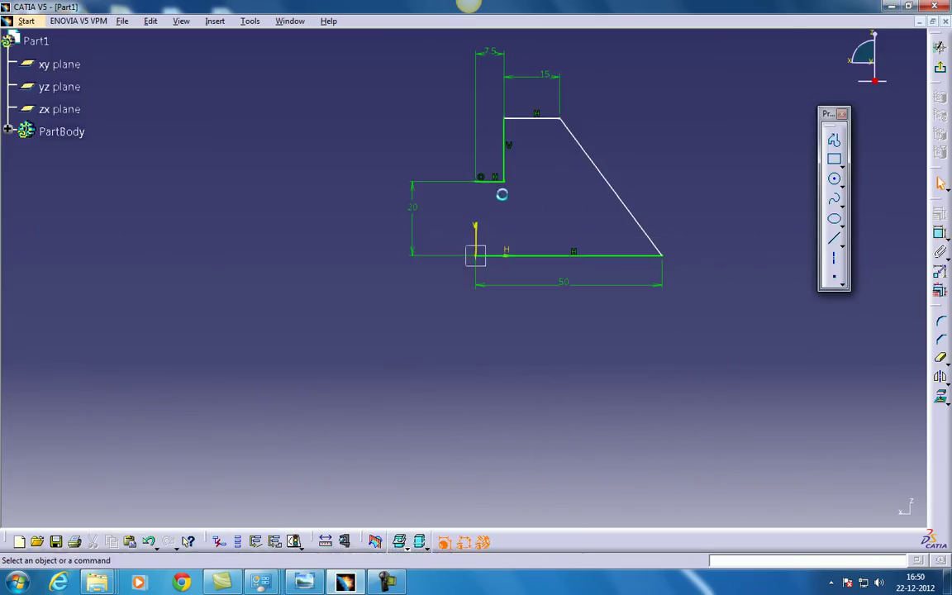
pyautogui.click(496, 177)
pyautogui.moveTo(521, 129); pyautogui.dragTo(514, 147)
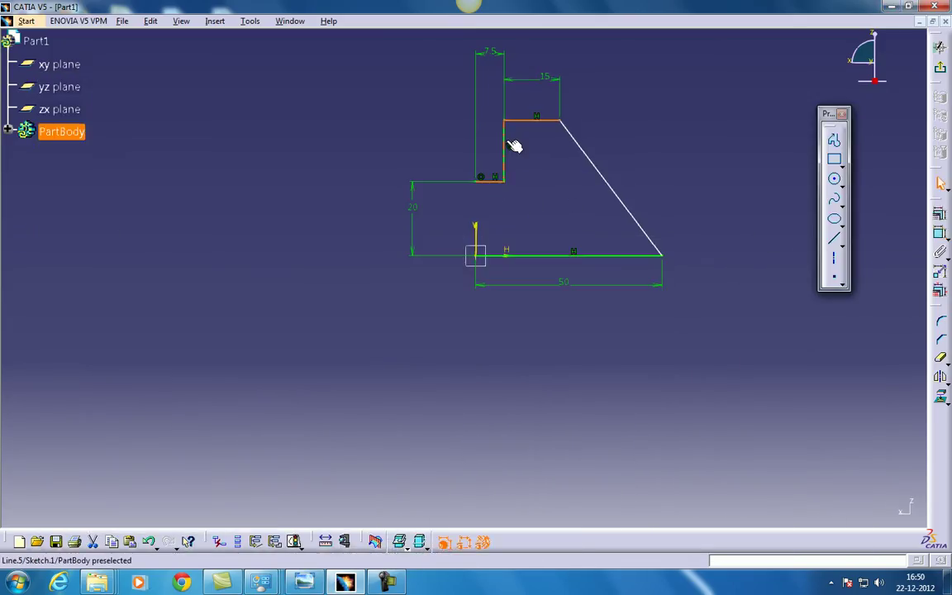
pyautogui.click(534, 144)
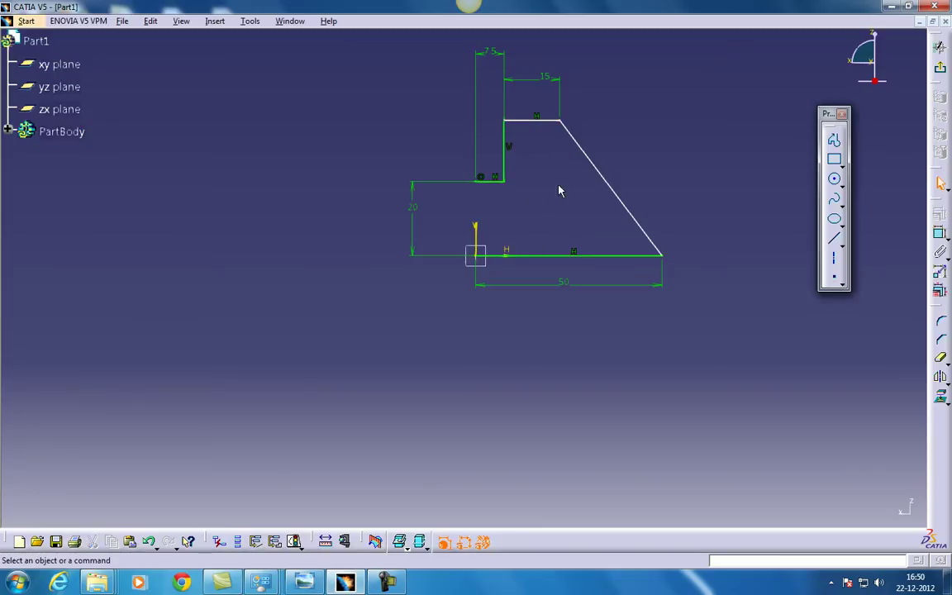
pyautogui.click(939, 234)
pyautogui.click(533, 122)
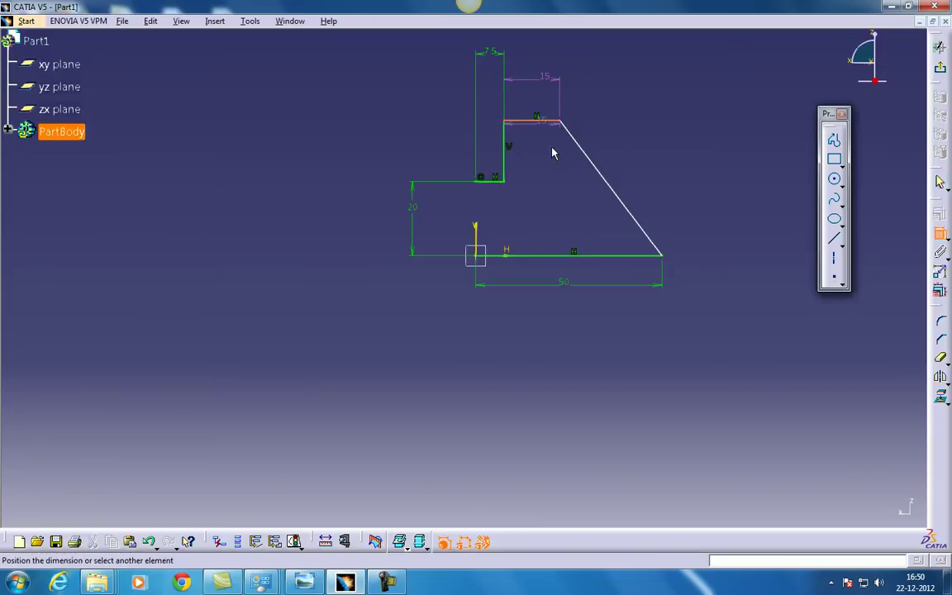
pyautogui.click(576, 256)
pyautogui.click(679, 178)
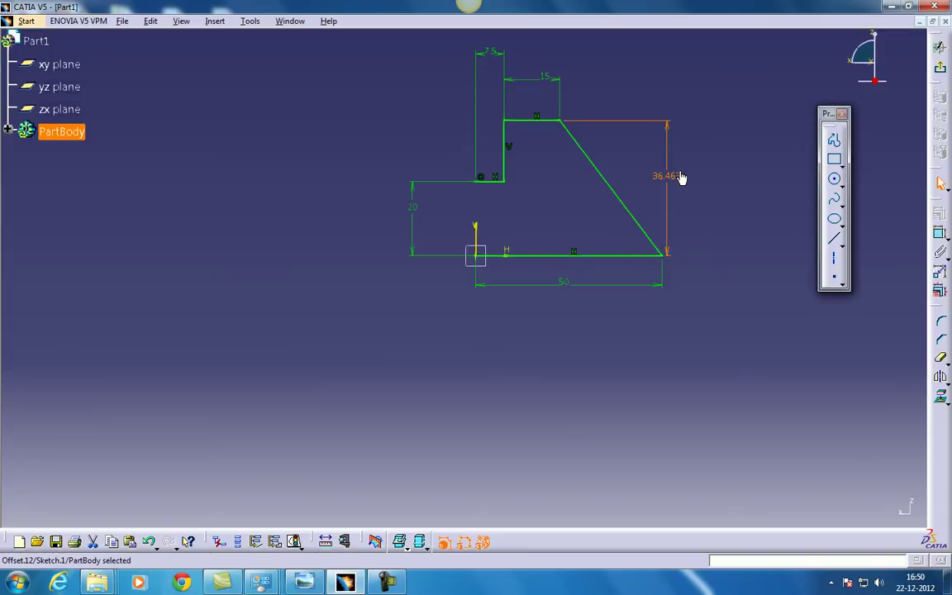
pyautogui.doubleClick(675, 175)
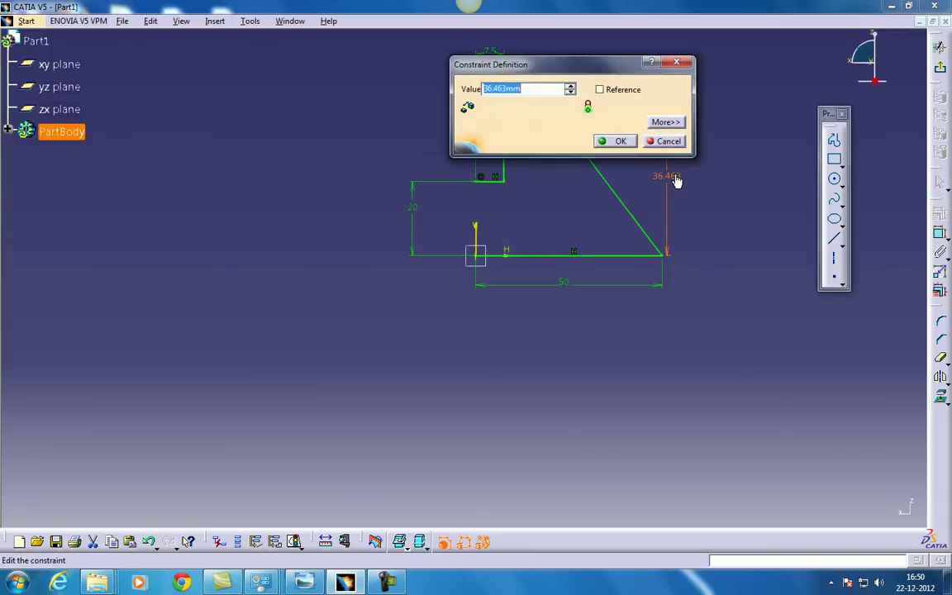
pyautogui.click(613, 142)
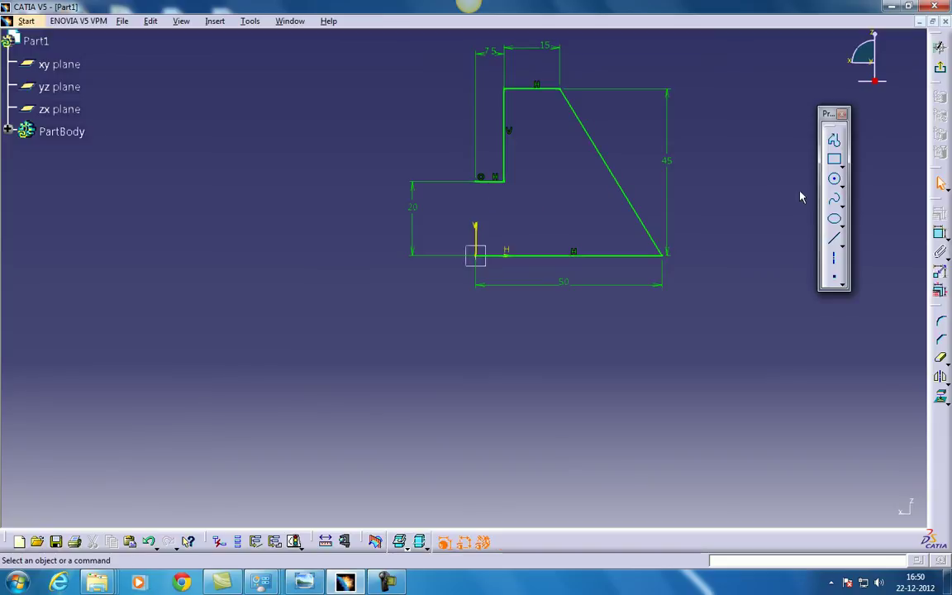
# Mirror the bottom, slanted and other profile lines about the vertical axis with Symmetry
pyautogui.click(616, 254)
pyautogui.keyDown('ctrl'); pyautogui.click(632, 206); pyautogui.keyUp('ctrl')
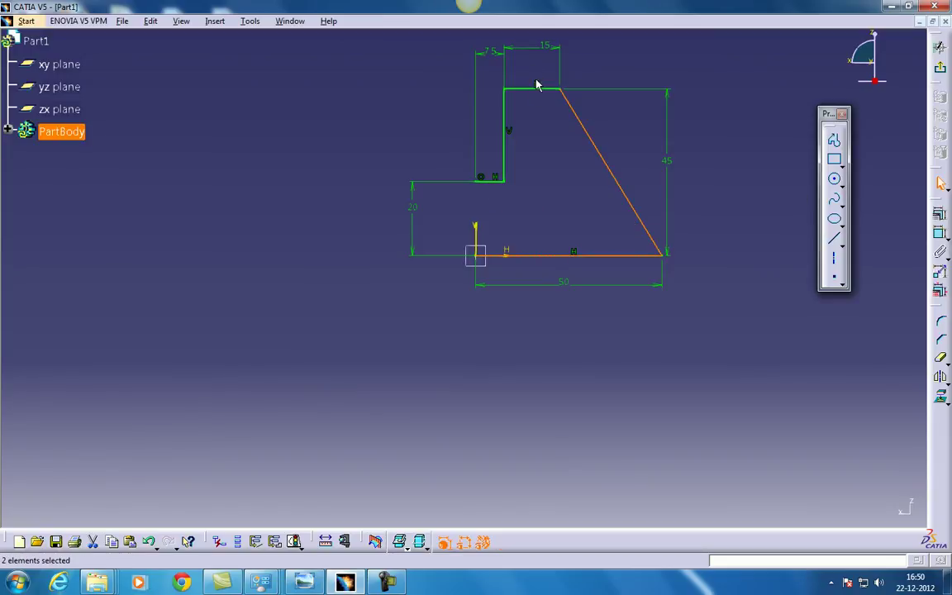
pyautogui.keyDown('ctrl'); pyautogui.click(534, 89); pyautogui.keyUp('ctrl')
pyautogui.keyDown('ctrl'); pyautogui.click(504, 111); pyautogui.keyUp('ctrl')
pyautogui.keyDown('ctrl'); pyautogui.click(496, 179); pyautogui.keyUp('ctrl')
pyautogui.click(940, 378)
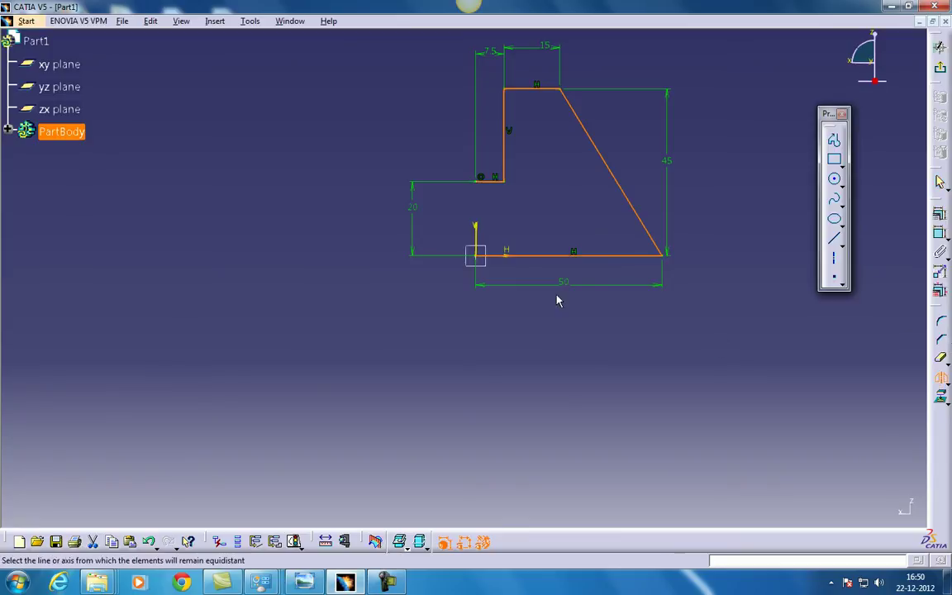
pyautogui.click(477, 235)
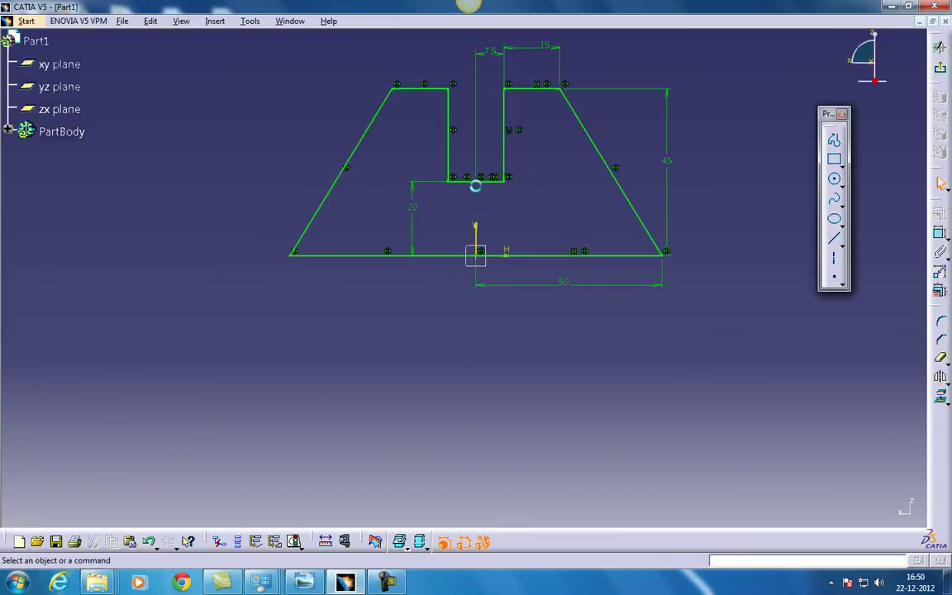
# Pad the sketch 20 mm with Mirrored extent to create Pad.1
pyautogui.click(939, 47)
pyautogui.click(849, 139)
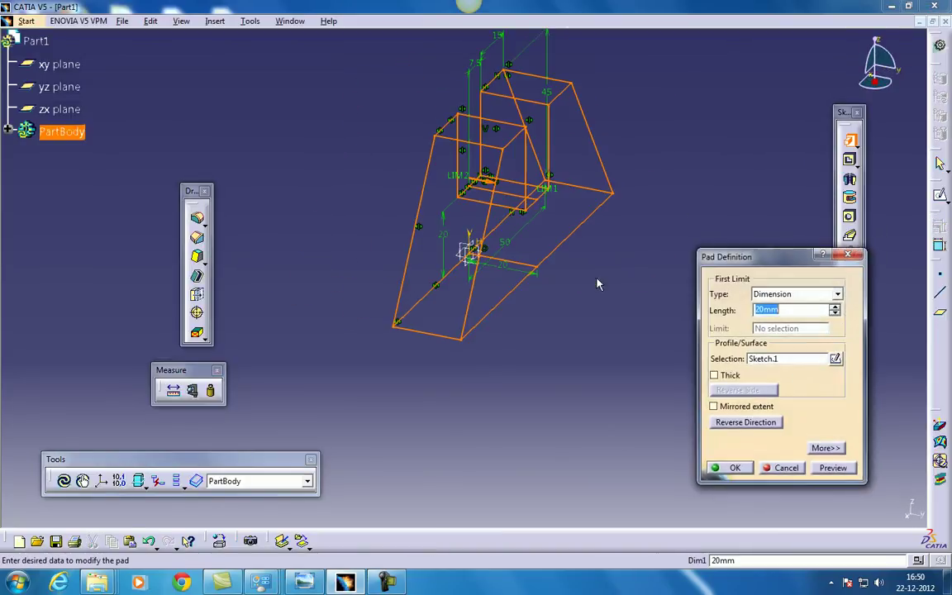
pyautogui.click(299, 584)
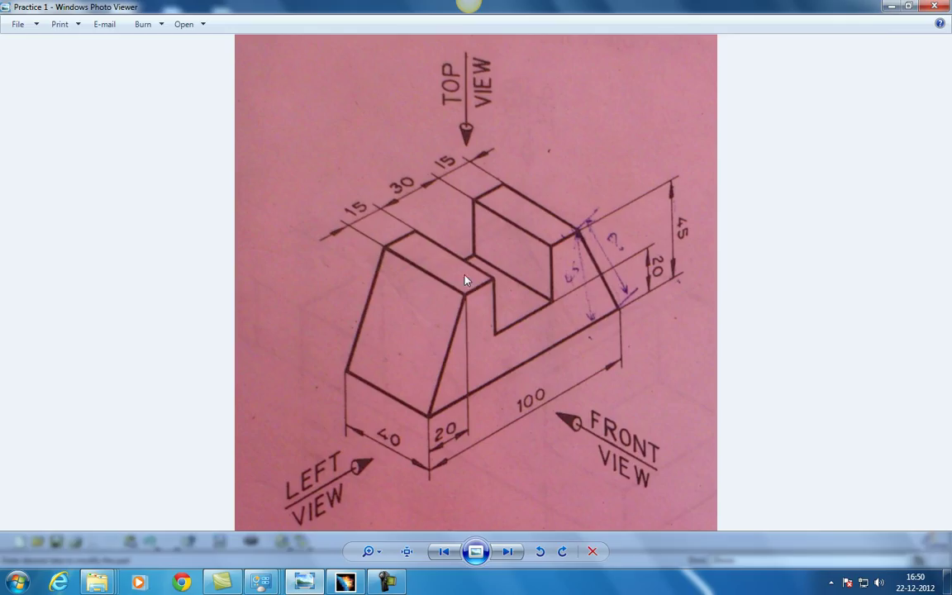
pyautogui.click(898, 6)
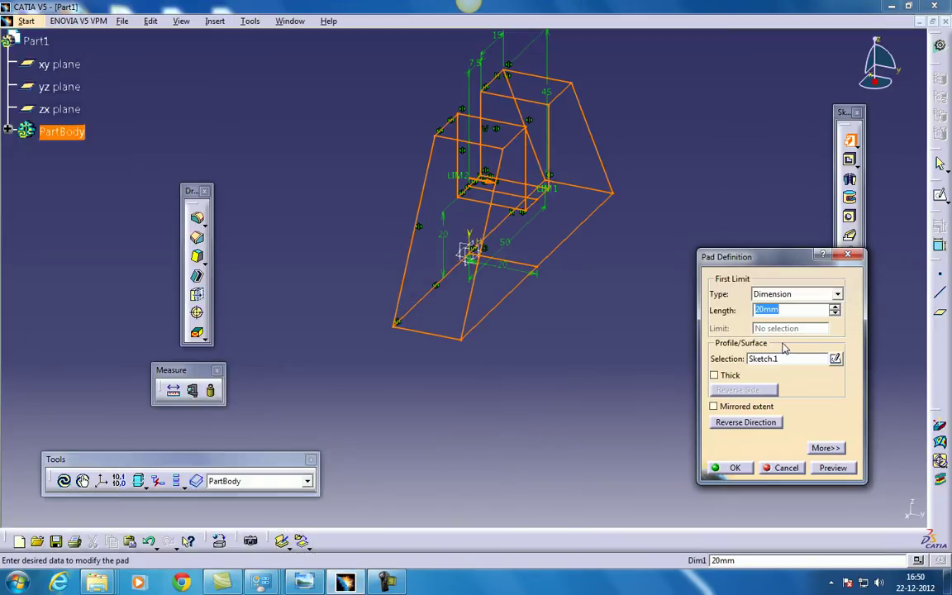
pyautogui.click(714, 406)
pyautogui.click(735, 468)
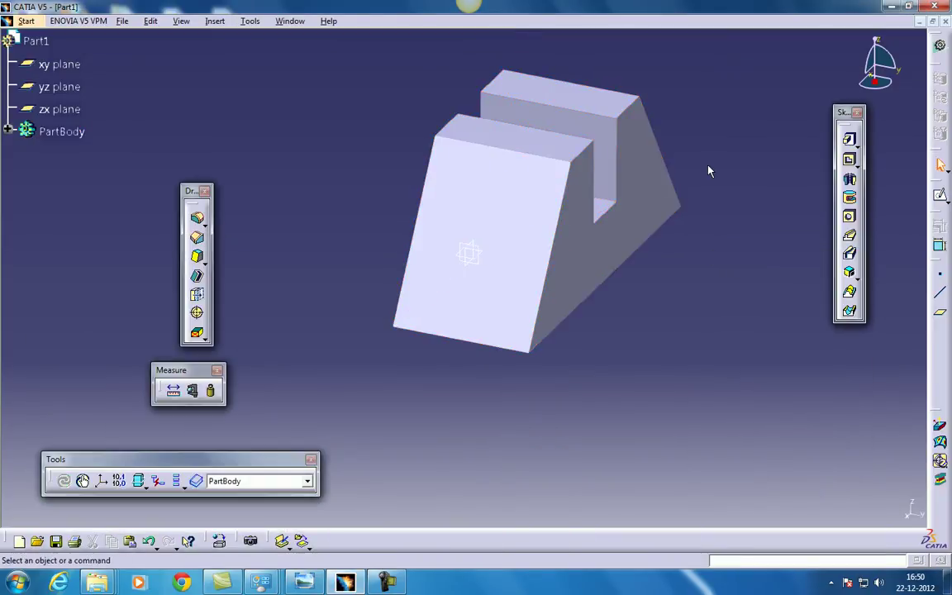
# Orbit the model to inspect the padded block and its centre slot
pyautogui.moveTo(637, 148); pyautogui.dragTo(587, 146, button='middle')
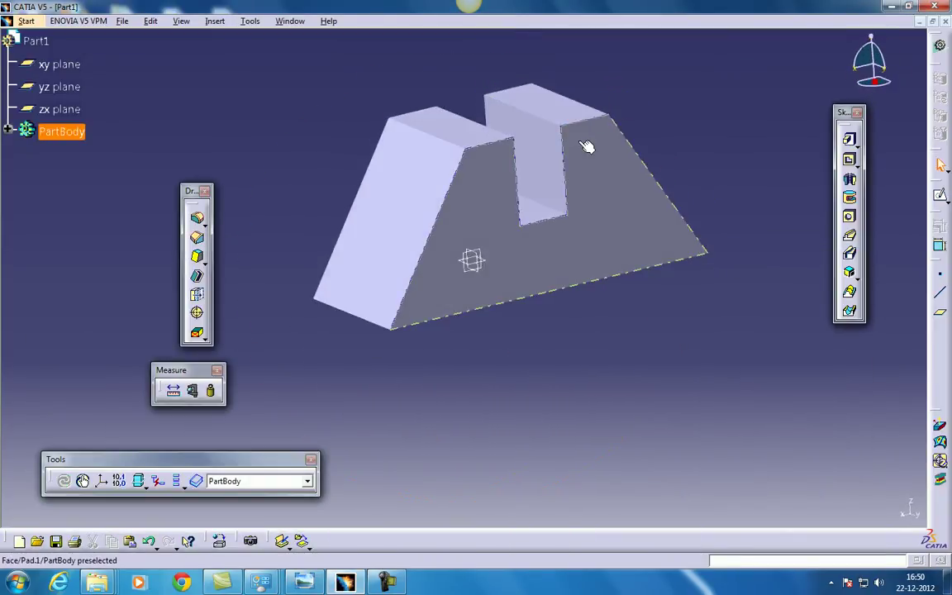
pyautogui.moveTo(470, 145); pyautogui.dragTo(448, 260, button='middle')
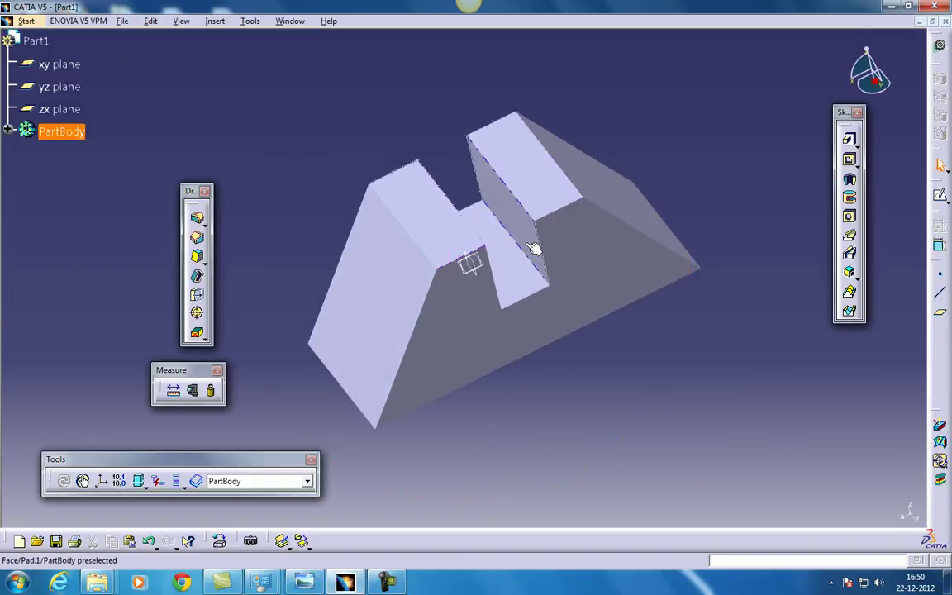
pyautogui.moveTo(541, 198); pyautogui.dragTo(557, 215, button='middle')
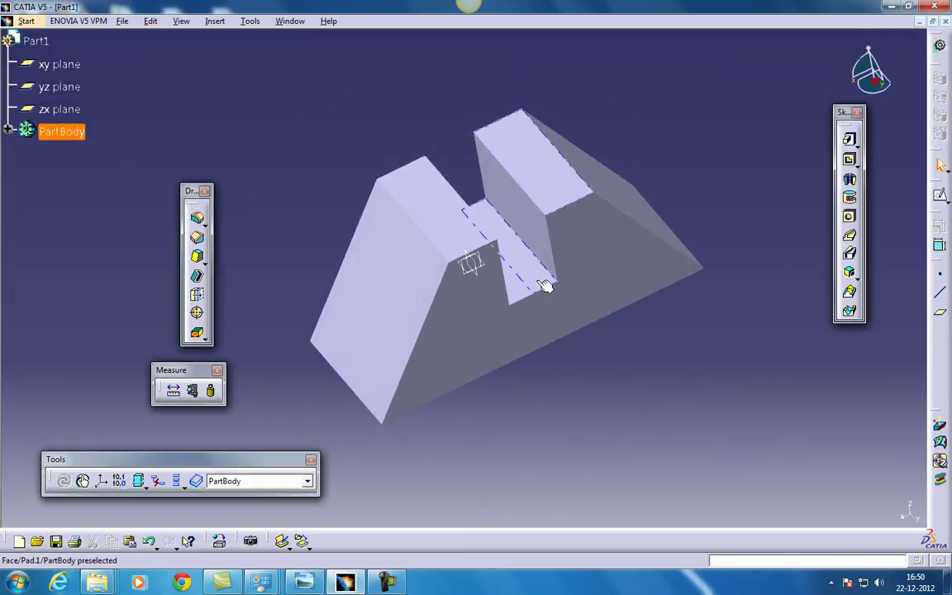